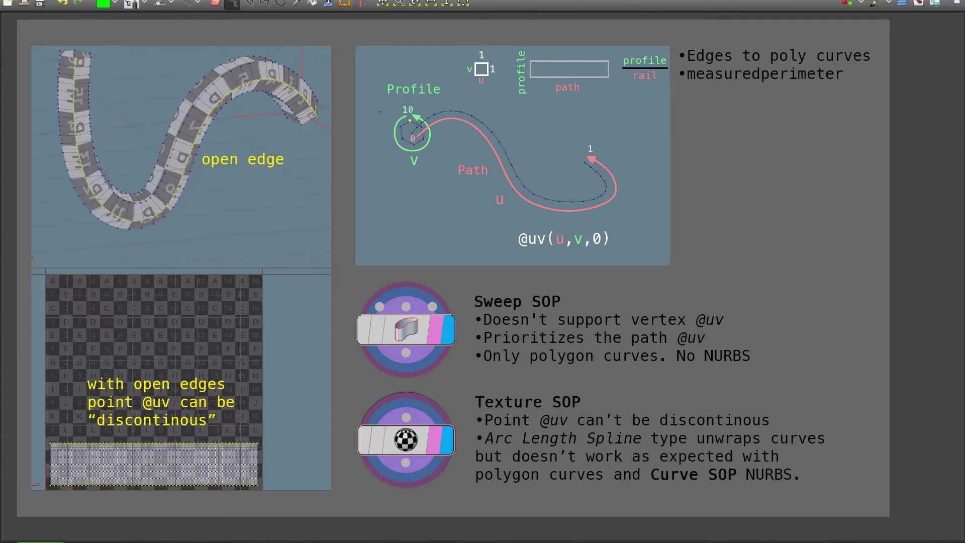
{"action": "left_click_drag", "start_coordinate": [384, 99], "coordinate": [457, 99]}
{"action": "left_click_drag", "start_coordinate": [454, 181], "coordinate": [495, 181]}
{"action": "left_click_drag", "start_coordinate": [519, 250], "coordinate": [610, 251]}
{"action": "key", "text": "ctrl+z"}
{"action": "key", "text": "ctrl+z"}
{"action": "left_click_drag", "start_coordinate": [477, 332], "coordinate": [729, 332]}
{"action": "left_click_drag", "start_coordinate": [474, 428], "coordinate": [770, 428]}
{"action": "left_click_drag", "start_coordinate": [628, 328], "coordinate": [729, 328]}
{"action": "left_click_drag", "start_coordinate": [633, 346], "coordinate": [668, 346]}
{"action": "left_click_drag", "start_coordinate": [518, 250], "coordinate": [619, 249]}
{"action": "mouse_move", "coordinate": [743, 336]}
{"action": "left_mouse_down"}
{"action": "mouse_move", "coordinate": [755, 332]}
{"action": "mouse_move", "coordinate": [737, 318]}
{"action": "mouse_move", "coordinate": [835, 342]}
{"action": "left_mouse_up"}
{"action": "key", "text": "ctrl+z"}
{"action": "left_click_drag", "start_coordinate": [479, 368], "coordinate": [749, 368]}
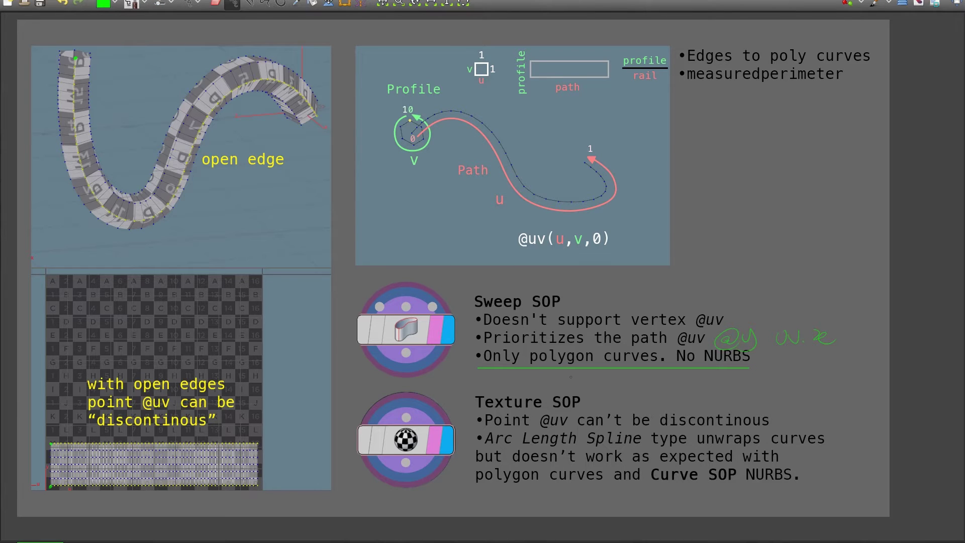
{"action": "key", "text": "ctrl+z"}
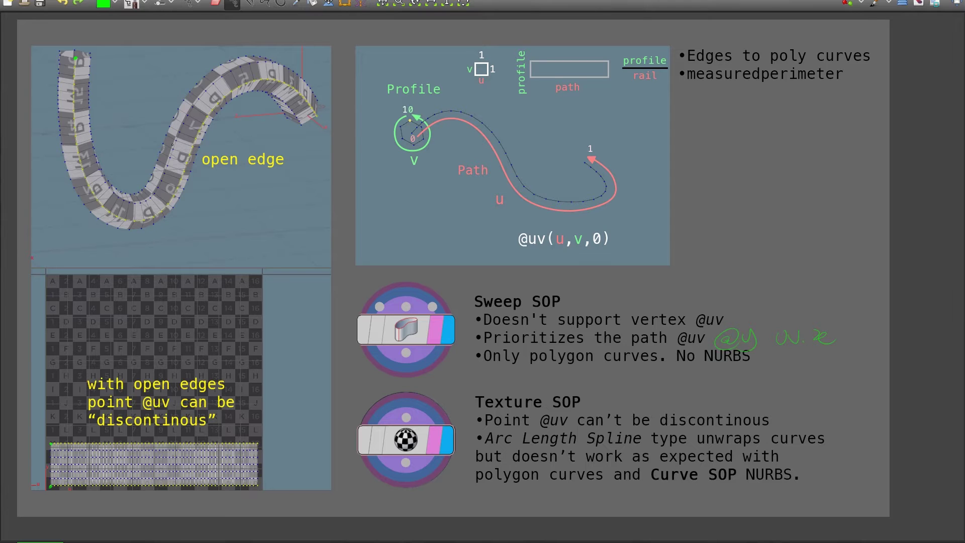
{"action": "left_click_drag", "start_coordinate": [476, 367], "coordinate": [766, 366]}
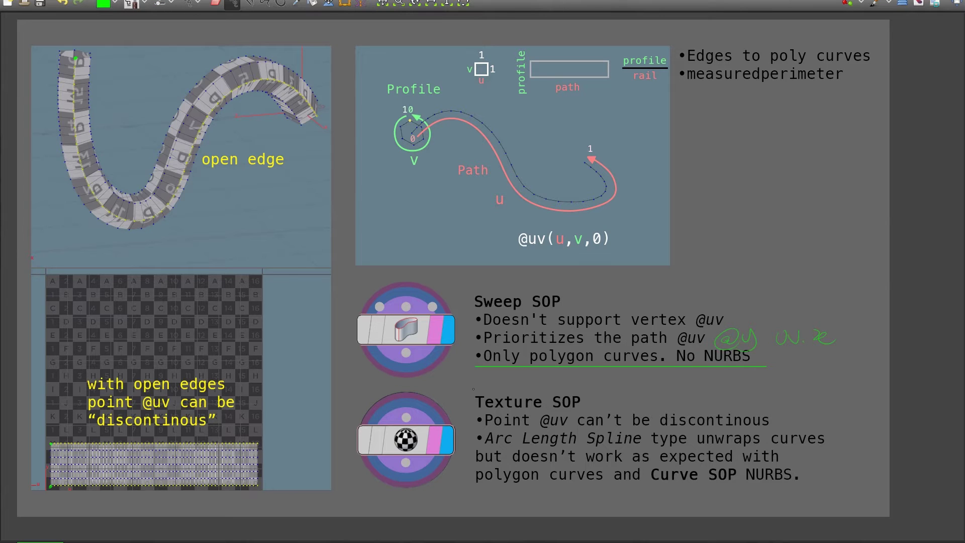
{"action": "key", "text": "ctrl+z"}
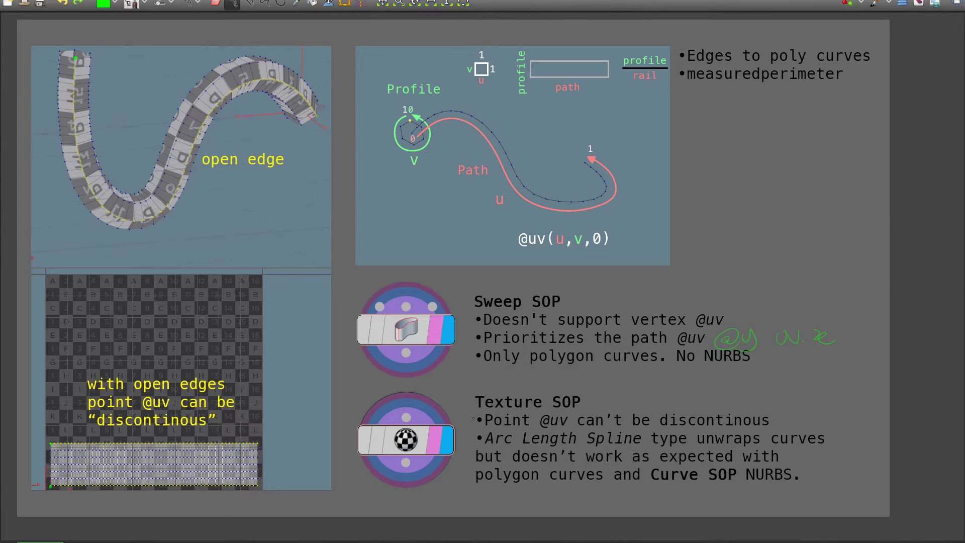
{"action": "left_click_drag", "start_coordinate": [480, 442], "coordinate": [643, 446]}
{"action": "key", "text": "ctrl+z"}
{"action": "key", "text": "ctrl+z"}
Underline the polygon-curve lines, write P->N->P, and underline Edges to poly curves and measuredperimeter
{"action": "key", "text": "l"}
{"action": "left_click_drag", "start_coordinate": [471, 489], "coordinate": [606, 488]}
{"action": "left_click_drag", "start_coordinate": [528, 370], "coordinate": [659, 368]}
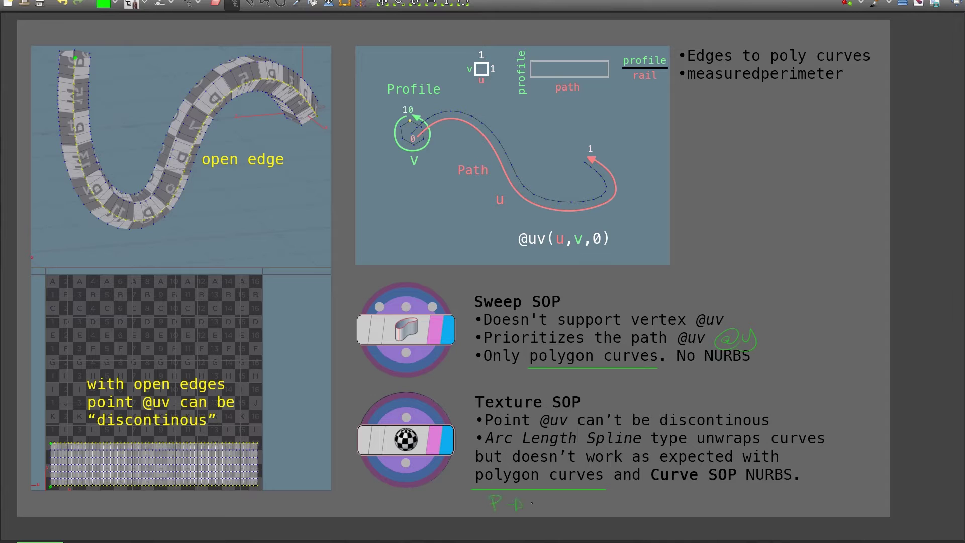
{"action": "mouse_move", "coordinate": [532, 513]}
{"action": "left_mouse_down"}
{"action": "mouse_move", "coordinate": [542, 498]}
{"action": "mouse_move", "coordinate": [557, 512]}
{"action": "left_mouse_up"}
{"action": "left_click_drag", "start_coordinate": [547, 504], "coordinate": [574, 505]}
{"action": "left_click_drag", "start_coordinate": [680, 64], "coordinate": [875, 63]}
{"action": "left_click_drag", "start_coordinate": [683, 84], "coordinate": [843, 84]}
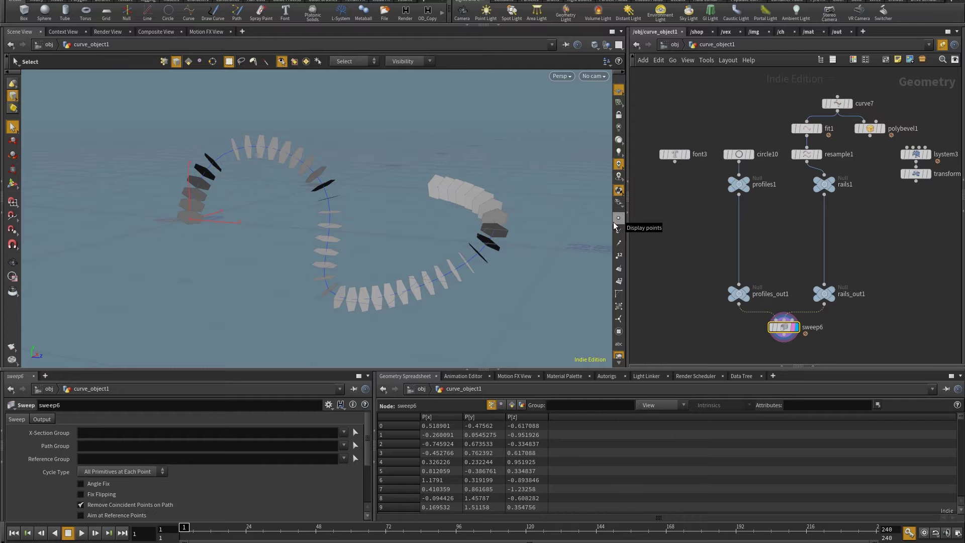
Step the display through circle10, curve7, the fitted curve, resample1 and back to the sweep
{"action": "left_click_drag", "start_coordinate": [427, 262], "coordinate": [405, 265]}
{"action": "key", "text": "Escape"}
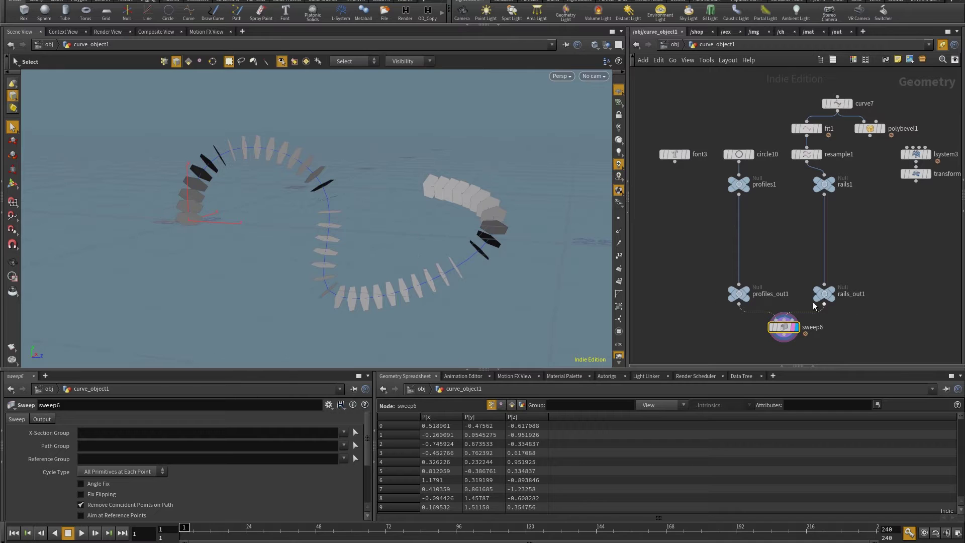
{"action": "left_click", "coordinate": [739, 154]}
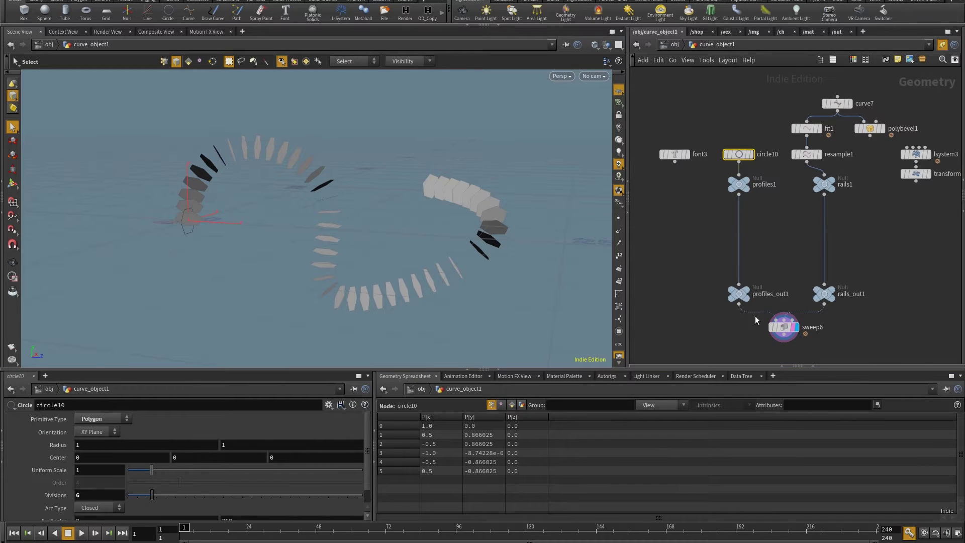
{"action": "left_click", "coordinate": [850, 103]}
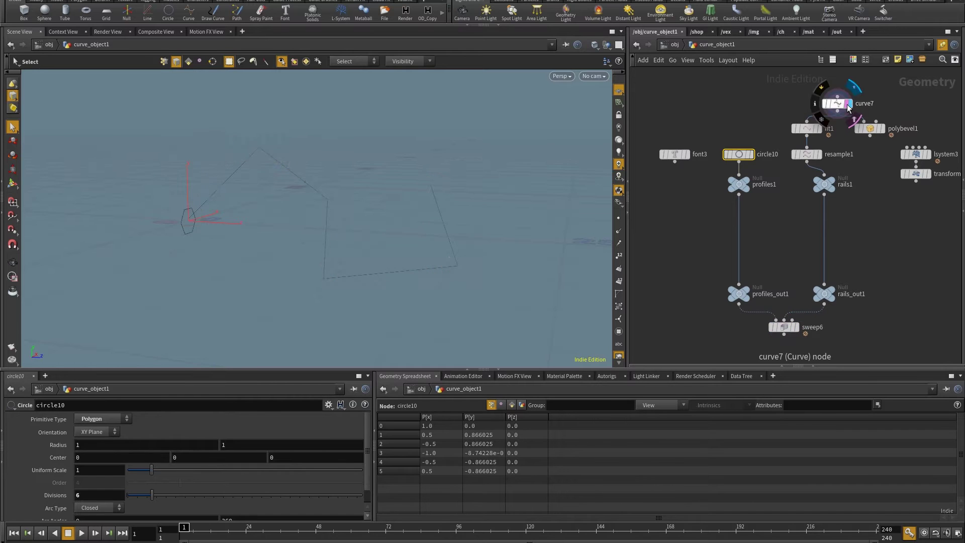
{"action": "left_click", "coordinate": [820, 129]}
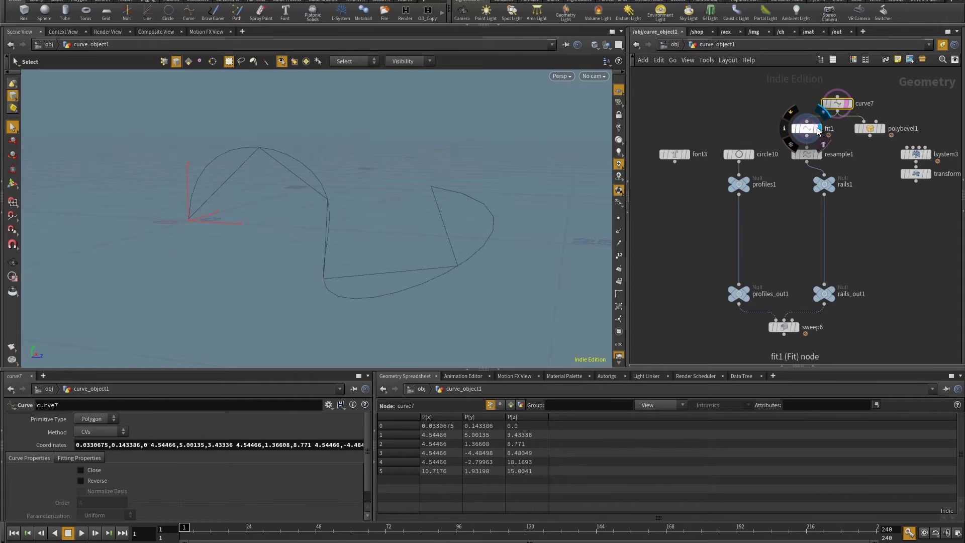
{"action": "left_click", "coordinate": [819, 154]}
{"action": "left_click", "coordinate": [807, 154]}
{"action": "left_click", "coordinate": [795, 328]}
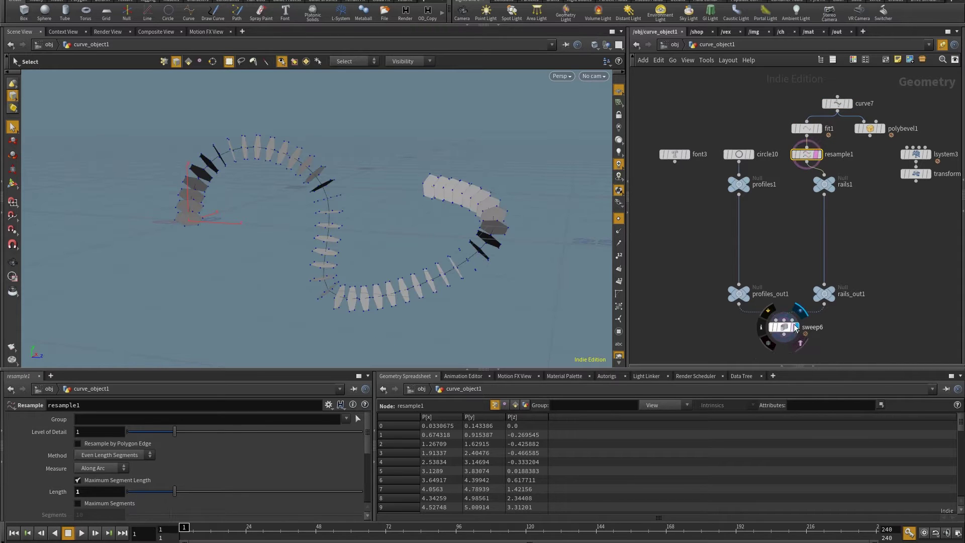
Set sweep6's Skin Output to Skin Unclosed to form a continuous tube
{"action": "left_click", "coordinate": [781, 327]}
{"action": "left_click_drag", "start_coordinate": [153, 172], "coordinate": [379, 229]}
{"action": "left_click", "coordinate": [41, 418]}
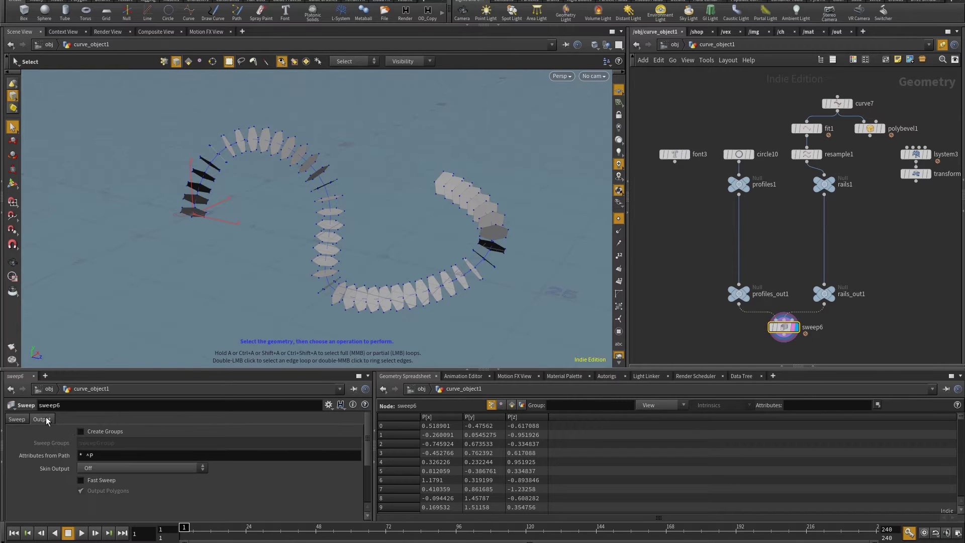
{"action": "left_click", "coordinate": [99, 470]}
{"action": "left_click", "coordinate": [100, 488]}
{"action": "left_click_drag", "start_coordinate": [316, 258], "coordinate": [276, 232]}
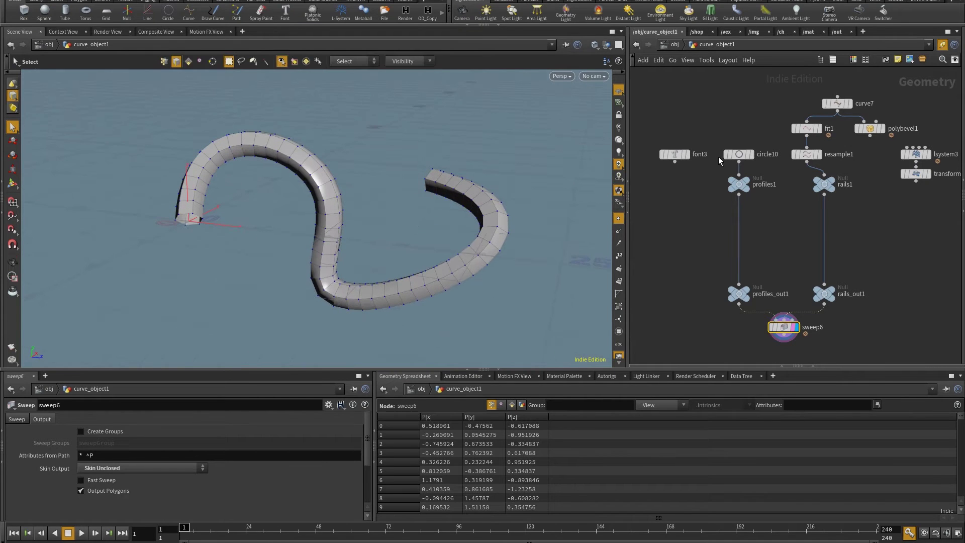
Wire font3 into profiles1 so the Flow letters are swept along the path
{"action": "left_click", "coordinate": [739, 154]}
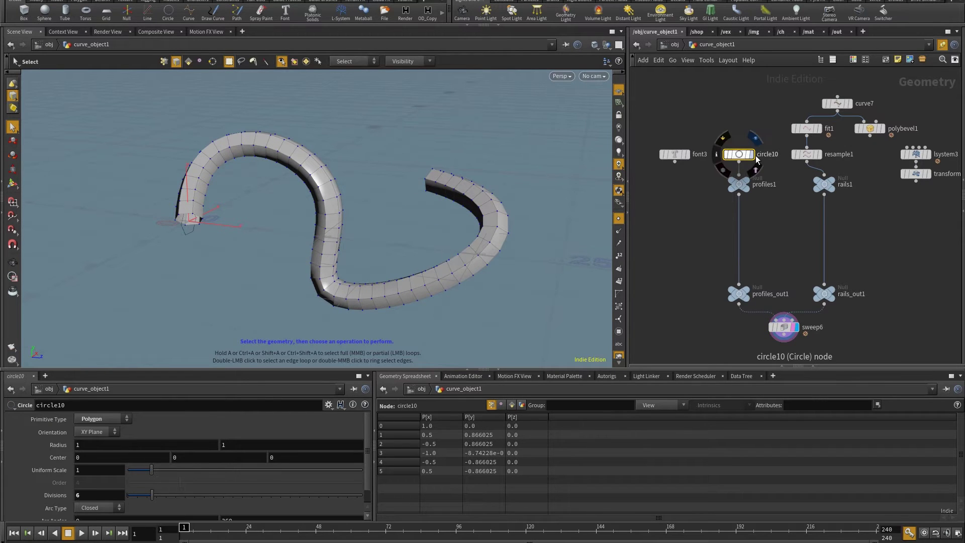
{"action": "left_click", "coordinate": [675, 162]}
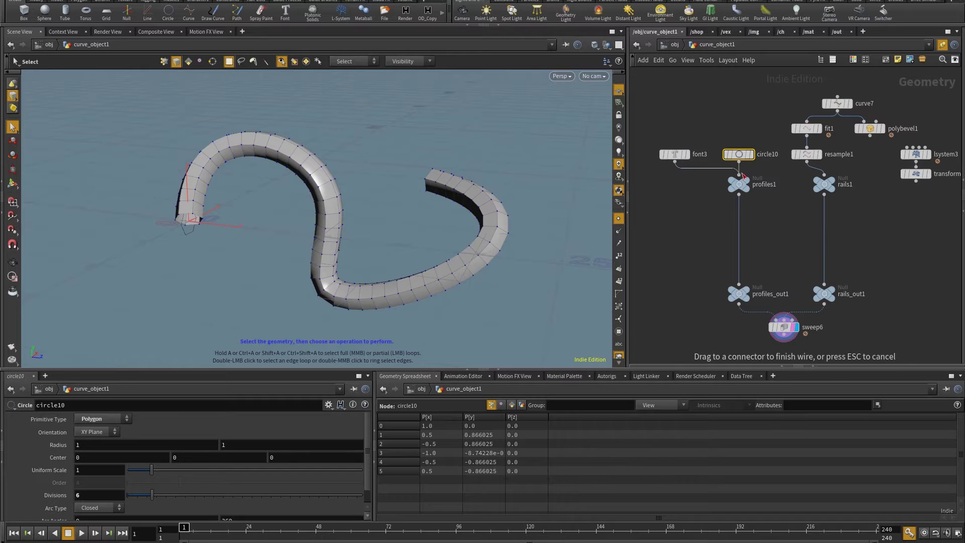
{"action": "left_click", "coordinate": [688, 155]}
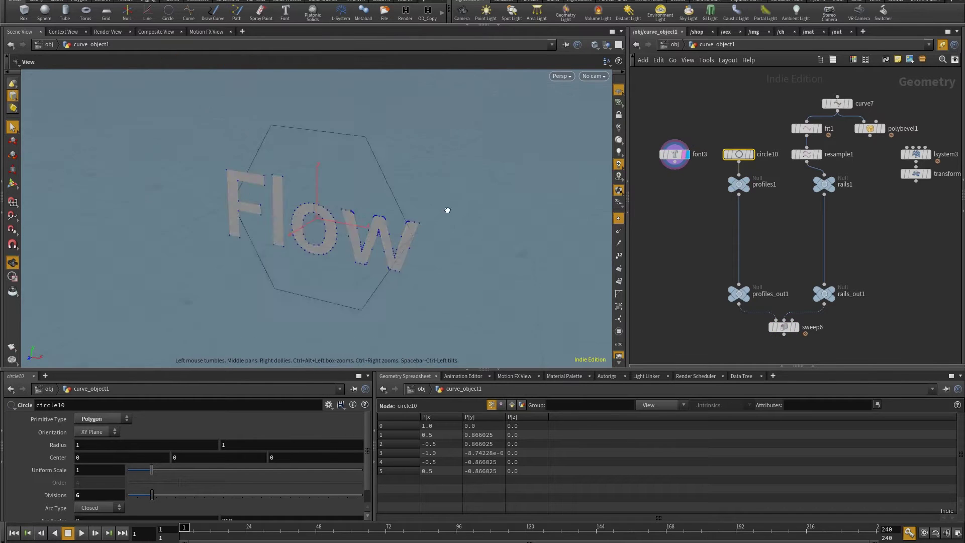
{"action": "left_click", "coordinate": [675, 162]}
{"action": "left_click", "coordinate": [739, 174]}
{"action": "middle_click_drag", "start_coordinate": [784, 332], "coordinate": [782, 290]}
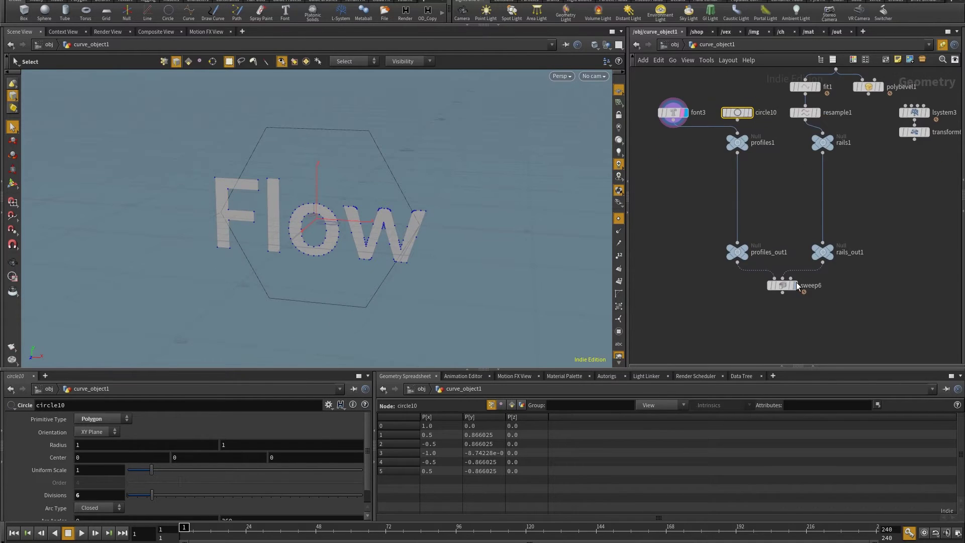
{"action": "left_click", "coordinate": [795, 328]}
{"action": "left_click_drag", "start_coordinate": [398, 252], "coordinate": [439, 207]}
{"action": "right_click_drag", "start_coordinate": [439, 206], "coordinate": [395, 222]}
Set sweep6's Cycle Type to One Primitive at a Time
{"action": "left_click", "coordinate": [783, 285]}
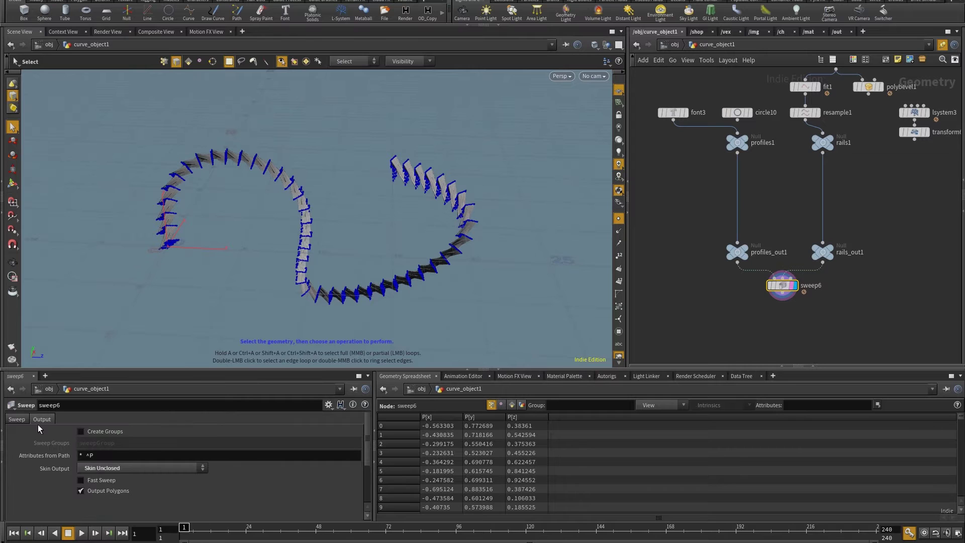
{"action": "left_click", "coordinate": [18, 419]}
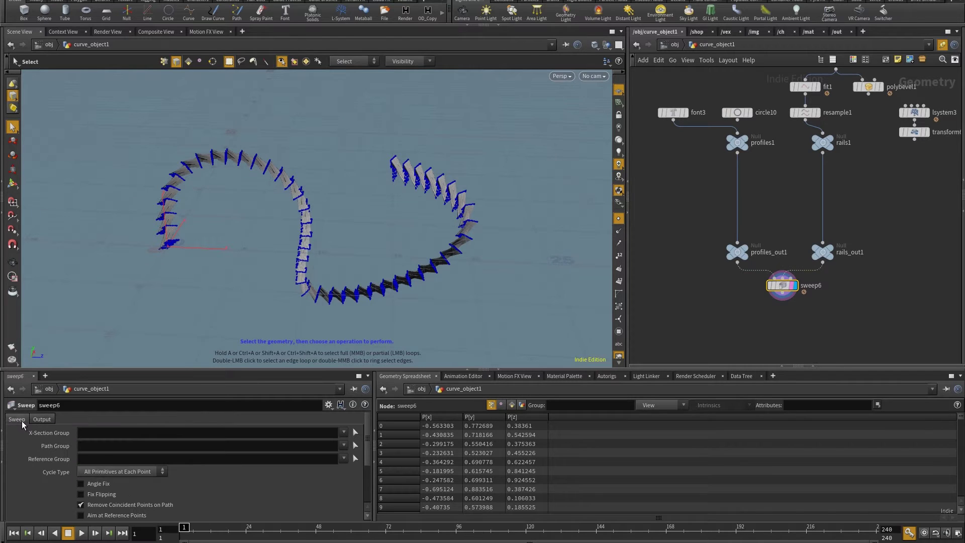
{"action": "left_click", "coordinate": [91, 472]}
{"action": "left_click", "coordinate": [102, 491]}
Wire polybevel1 into rails1 so the sweep follows the bevel-cornered rail
{"action": "key", "text": "Escape"}
{"action": "left_click_drag", "start_coordinate": [282, 276], "coordinate": [503, 236]}
{"action": "key", "text": "s"}
{"action": "middle_click_drag", "start_coordinate": [900, 142], "coordinate": [909, 206]}
{"action": "left_click_drag", "start_coordinate": [878, 157], "coordinate": [833, 200]}
Try a PolyBevel offset of 2, then restore it to 1
{"action": "key", "text": "Escape"}
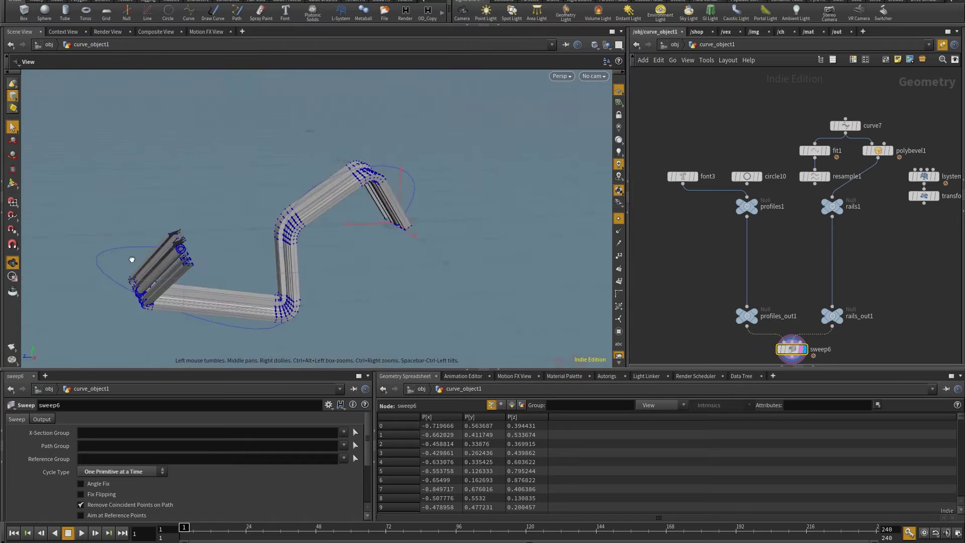
{"action": "left_click_drag", "start_coordinate": [144, 251], "coordinate": [402, 241]}
{"action": "left_click", "coordinate": [878, 151]}
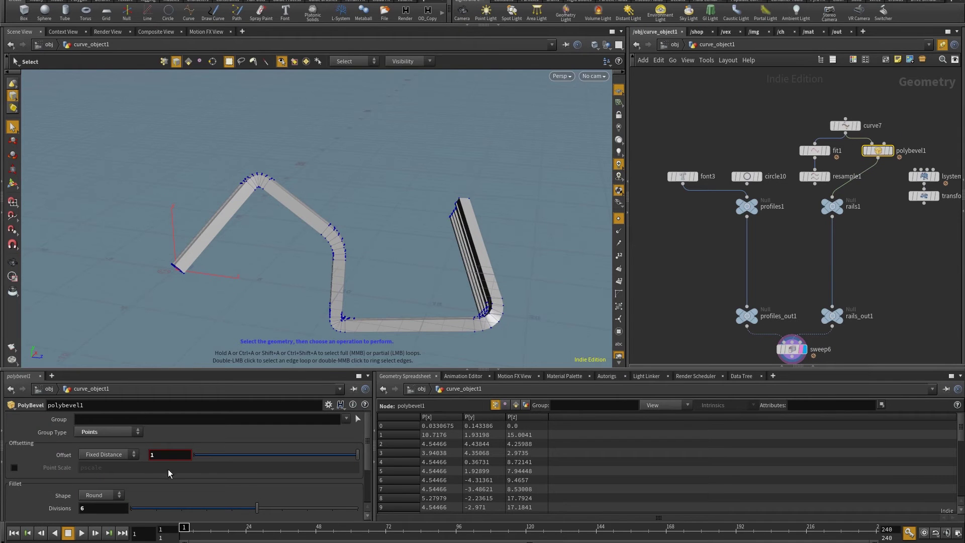
{"action": "double_click", "coordinate": [155, 453]}
{"action": "type", "text": "2"}
{"action": "key", "text": "Return"}
{"action": "key", "text": "Return"}
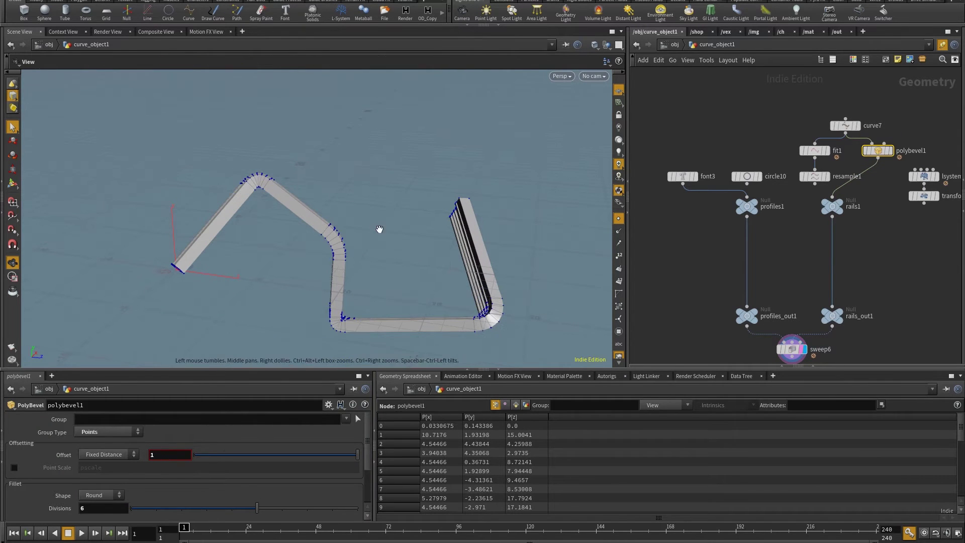
{"action": "middle_click_drag", "start_coordinate": [904, 243], "coordinate": [903, 220]}
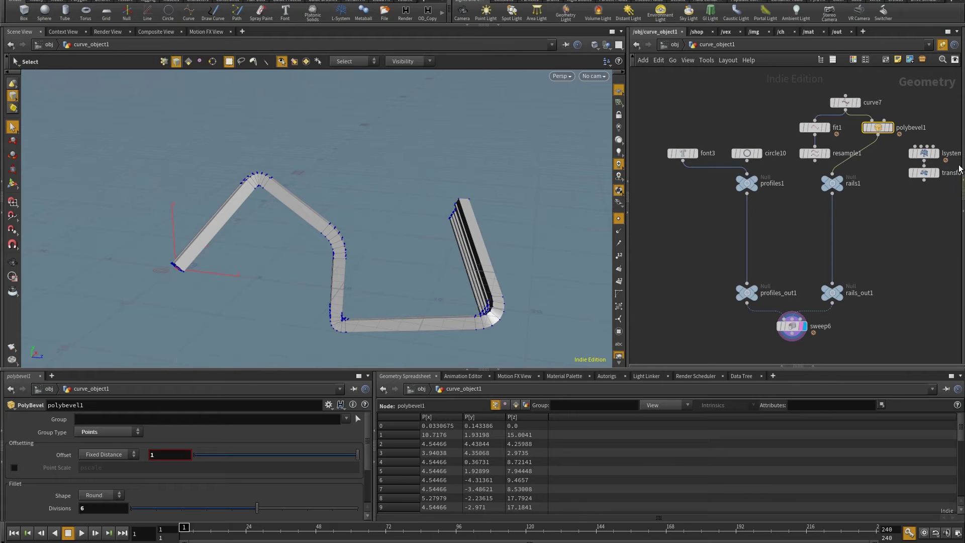
{"action": "middle_click", "coordinate": [880, 132]}
Wire the L-system transform into rails1 and orbit the resulting swept tree
{"action": "left_click", "coordinate": [792, 314]}
{"action": "left_click", "coordinate": [824, 182]}
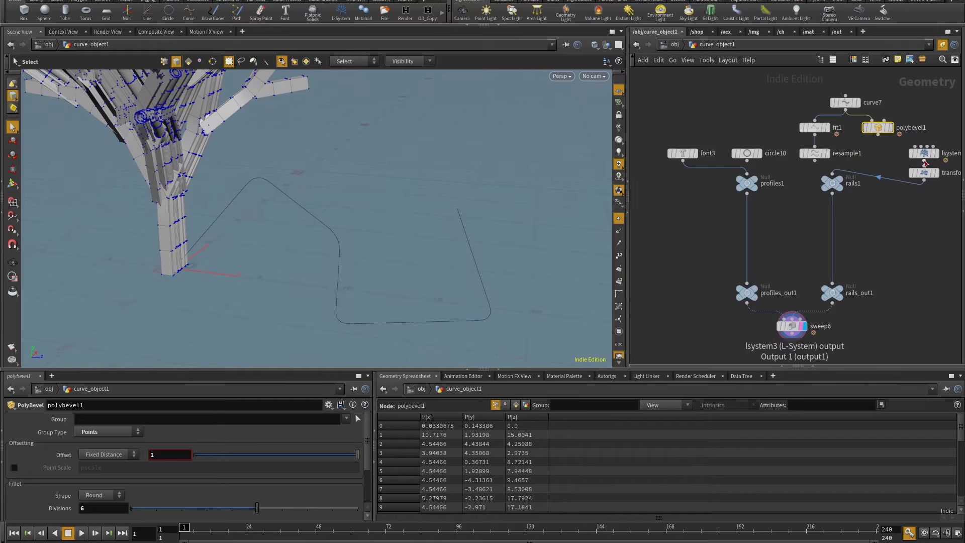
{"action": "middle_click", "coordinate": [925, 153]}
{"action": "key", "text": "space"}
{"action": "left_click_drag", "start_coordinate": [312, 186], "coordinate": [351, 251]}
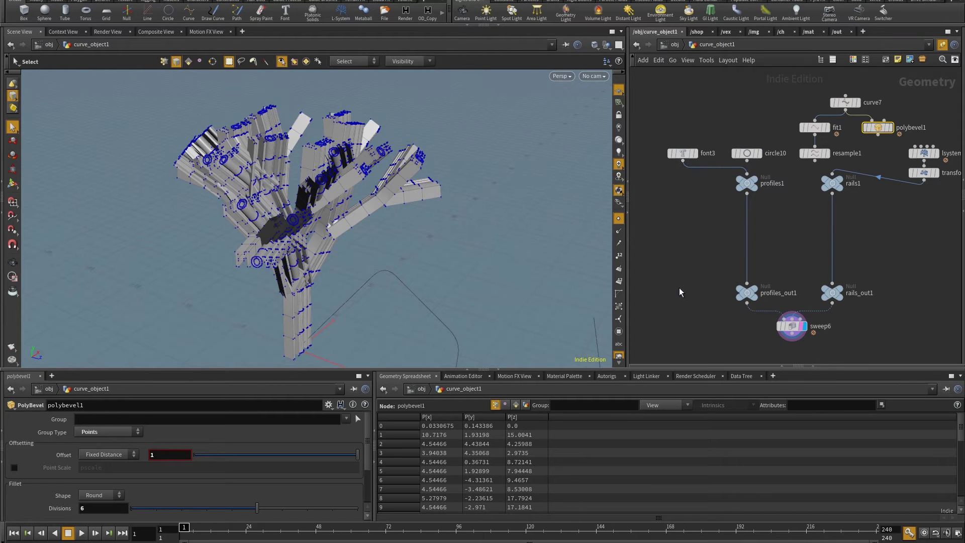
{"action": "key", "text": "space"}
{"action": "left_click_drag", "start_coordinate": [564, 209], "coordinate": [522, 202]}
Reconnect circle10 as the profile and resample1 as the rail, then display only rails1
{"action": "left_click", "coordinate": [747, 159]}
{"action": "left_click", "coordinate": [747, 176]}
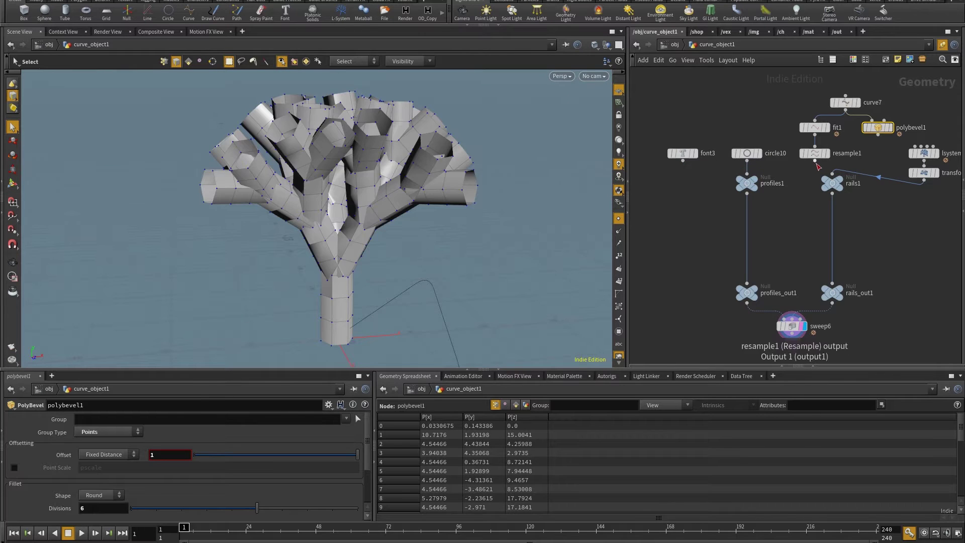
{"action": "left_click", "coordinate": [815, 159]}
{"action": "left_click", "coordinate": [832, 176]}
{"action": "key", "text": "space"}
{"action": "left_click_drag", "start_coordinate": [517, 286], "coordinate": [261, 211]}
{"action": "left_click", "coordinate": [832, 183]}
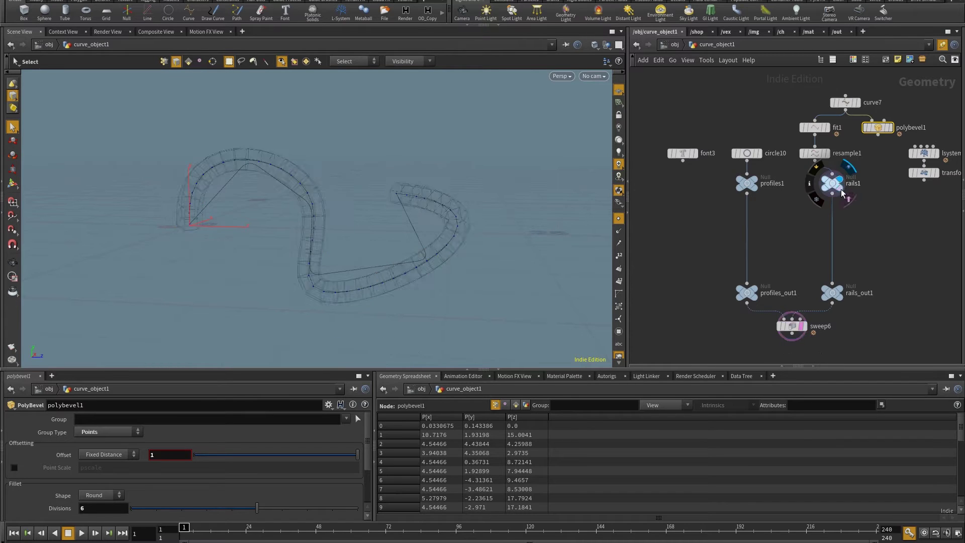
{"action": "key", "text": "space"}
{"action": "left_click_drag", "start_coordinate": [342, 232], "coordinate": [372, 229]}
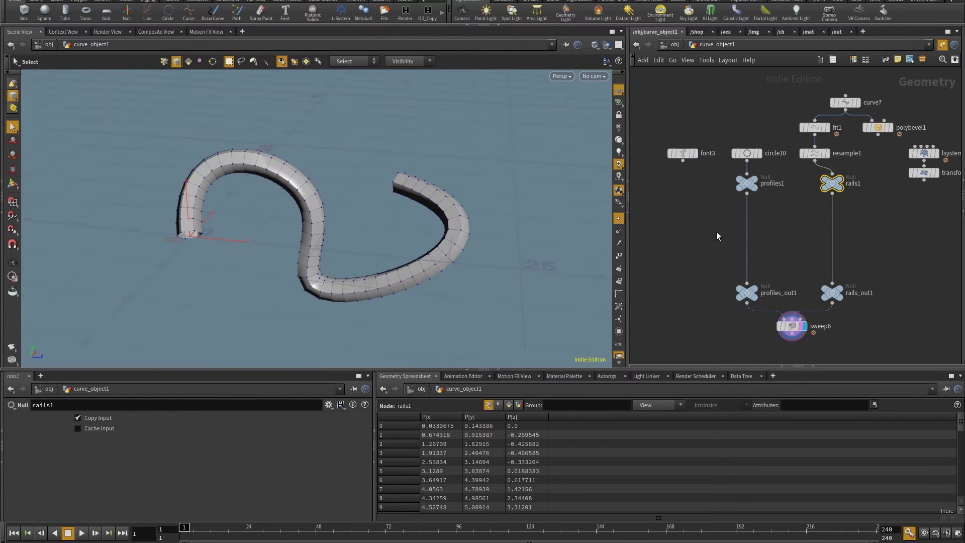
{"action": "left_click", "coordinate": [838, 181]}
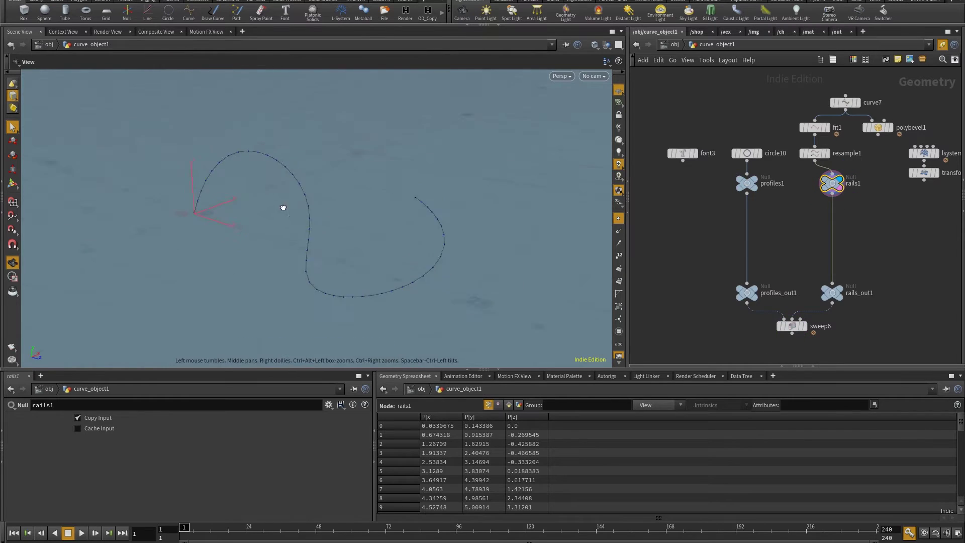
Add a UV Texture node, uvtexture1, fed by rails1 and display its result
{"action": "left_click_drag", "start_coordinate": [882, 229], "coordinate": [734, 274]}
{"action": "key", "text": "Tab"}
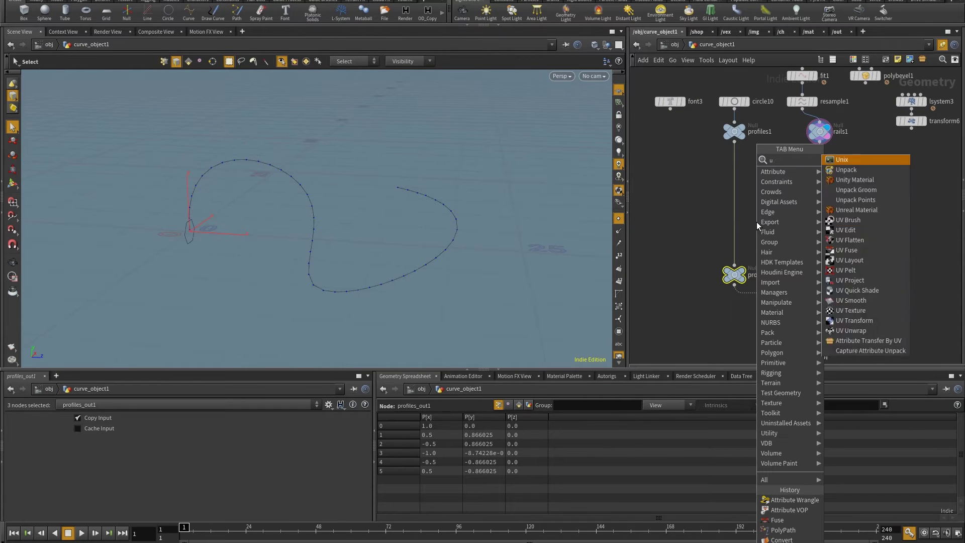
{"action": "left_click", "coordinate": [904, 261]}
{"action": "left_click", "coordinate": [865, 196]}
{"action": "left_click", "coordinate": [820, 143]}
{"action": "left_click", "coordinate": [865, 190]}
{"action": "left_click", "coordinate": [877, 196]}
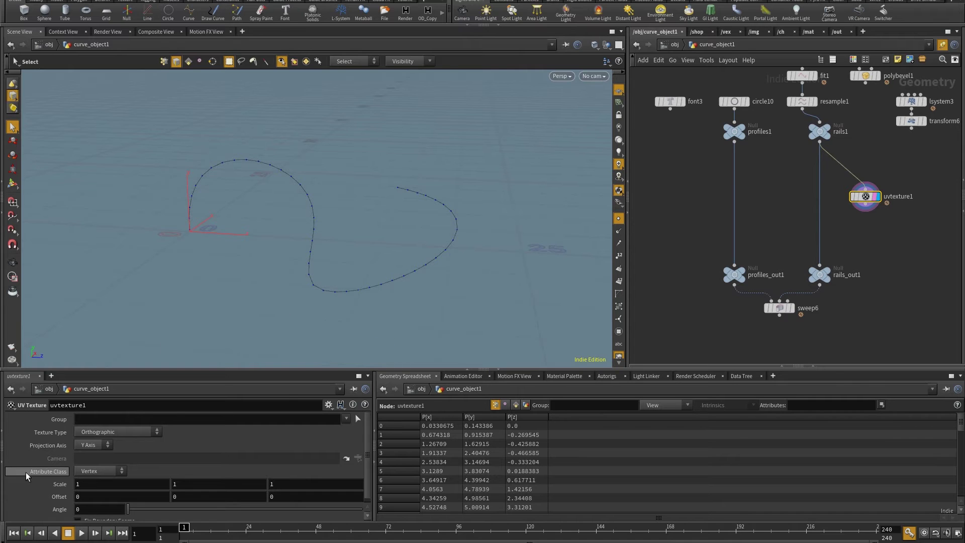
Set uvtexture1's Attribute Class to Point and Texture Type to Arc Length Spline
{"action": "left_click", "coordinate": [100, 471]}
{"action": "left_click", "coordinate": [93, 469]}
{"action": "left_click", "coordinate": [116, 432]}
{"action": "left_click", "coordinate": [106, 522]}
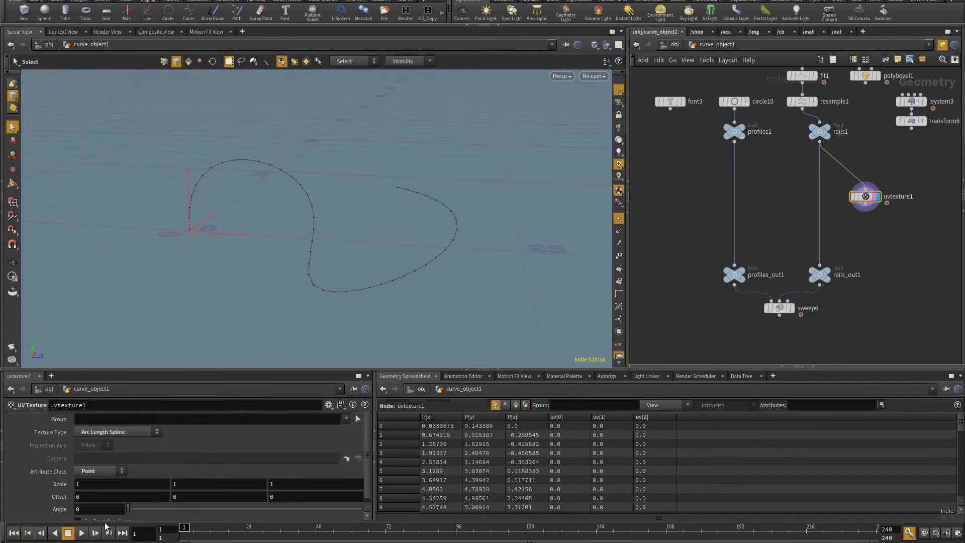
Wire polybevel1 into rails1 and tidy uvtexture1's position in the network
{"action": "middle_click_drag", "start_coordinate": [864, 131], "coordinate": [855, 176]}
{"action": "left_click", "coordinate": [856, 129]}
{"action": "left_click", "coordinate": [810, 172]}
{"action": "left_click_drag", "start_coordinate": [857, 241], "coordinate": [864, 222]}
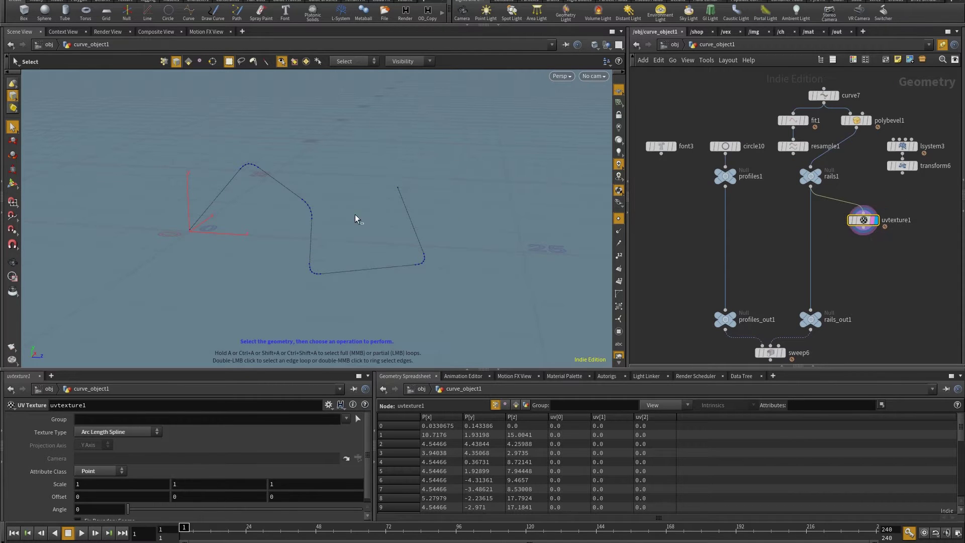
Split the viewport into UV and perspective views and box-select the curve's points
{"action": "key", "text": "ctrl+4"}
{"action": "scroll", "coordinate": [191, 181], "scroll_direction": "down", "scroll_amount": 3}
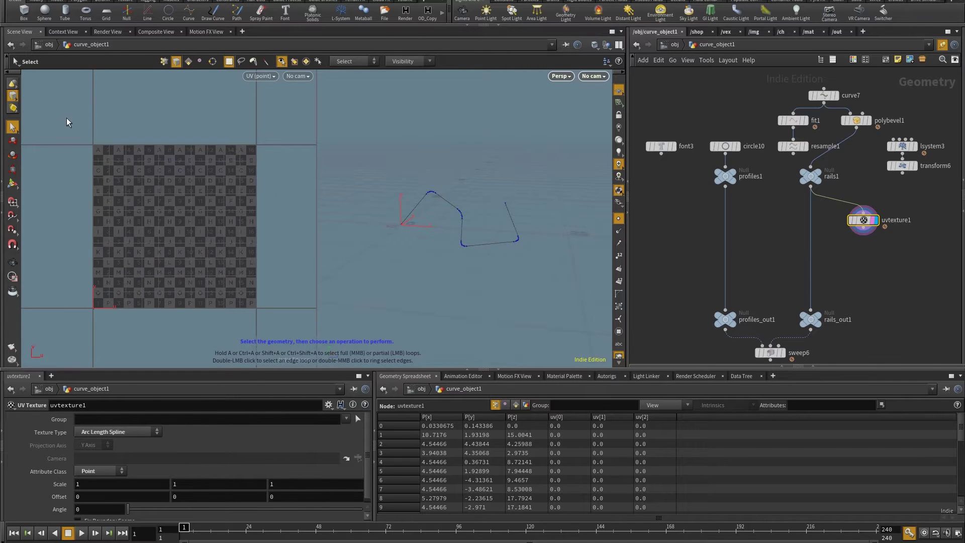
{"action": "key", "text": "2"}
{"action": "left_click_drag", "start_coordinate": [49, 171], "coordinate": [296, 344]}
{"action": "left_click_drag", "start_coordinate": [51, 120], "coordinate": [292, 335]}
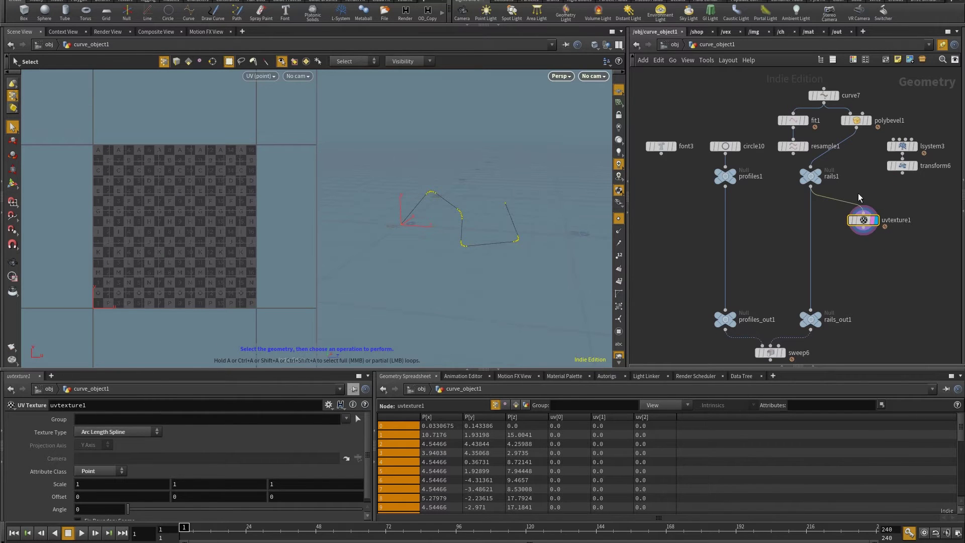
Insert a Convert node, convert1, between rails1 and uvtexture1
{"action": "key", "text": "Tab"}
{"action": "type", "text": "conv"}
{"action": "left_click", "coordinate": [823, 162]}
{"action": "left_click", "coordinate": [854, 199]}
{"action": "left_click", "coordinate": [859, 193]}
{"action": "left_click", "coordinate": [811, 185]}
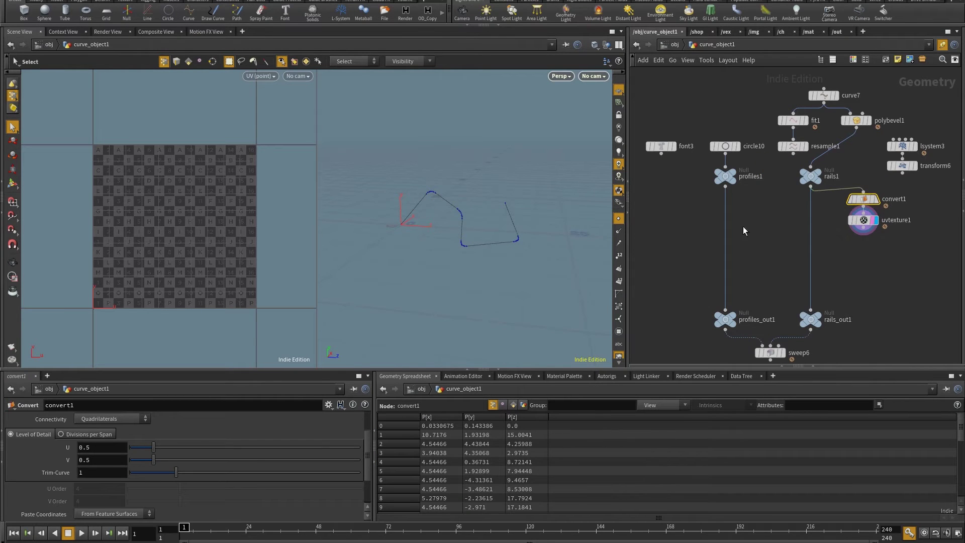
Set convert1 to NURBS Curve and check the rail points in the UV view
{"action": "scroll", "coordinate": [100, 453], "scroll_direction": "up", "scroll_amount": 3}
{"action": "left_click", "coordinate": [97, 446]}
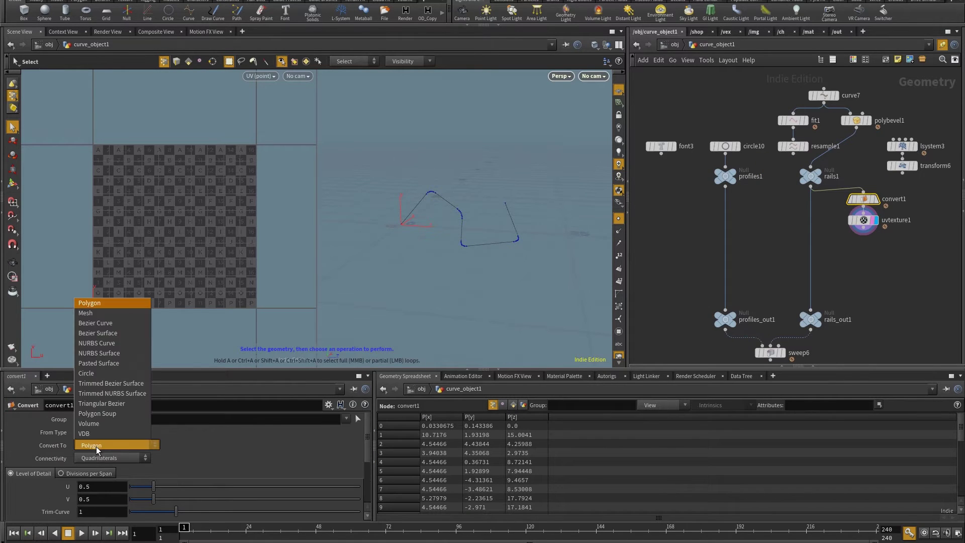
{"action": "left_click", "coordinate": [97, 343]}
{"action": "scroll", "coordinate": [134, 481], "scroll_direction": "down", "scroll_amount": 1}
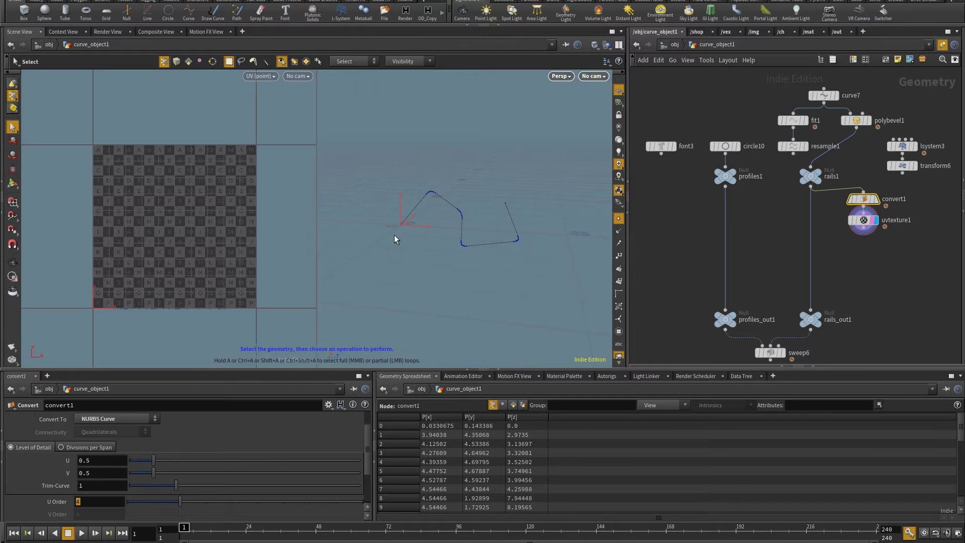
{"action": "left_click", "coordinate": [864, 220]}
{"action": "left_click_drag", "start_coordinate": [29, 246], "coordinate": [312, 336]}
Check uvtexture1's info, then add polypath1 below it and wire it into rails_out1
{"action": "scroll", "coordinate": [888, 236], "scroll_direction": "up", "scroll_amount": 2}
{"action": "middle_click_drag", "start_coordinate": [754, 335], "coordinate": [746, 279]}
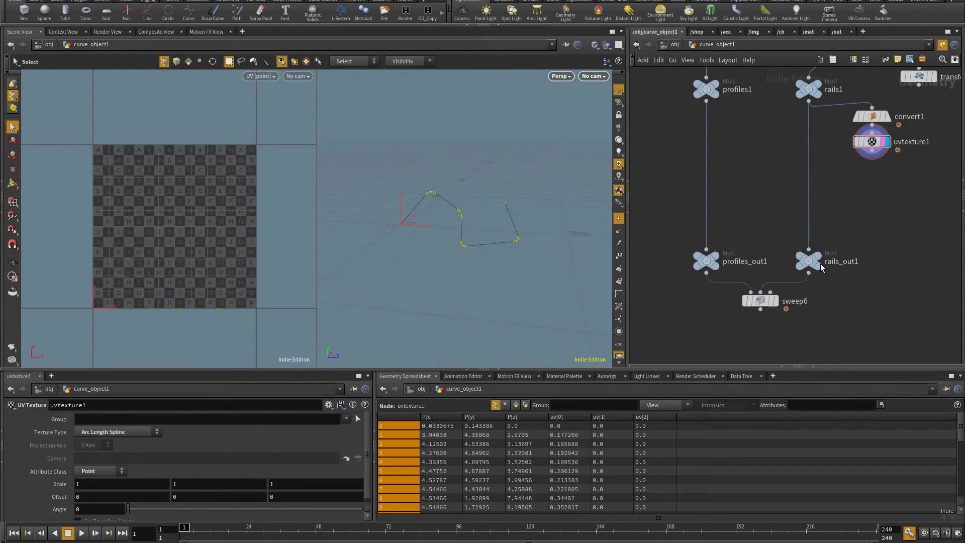
{"action": "middle_click_drag", "start_coordinate": [872, 142], "coordinate": [633, 127]}
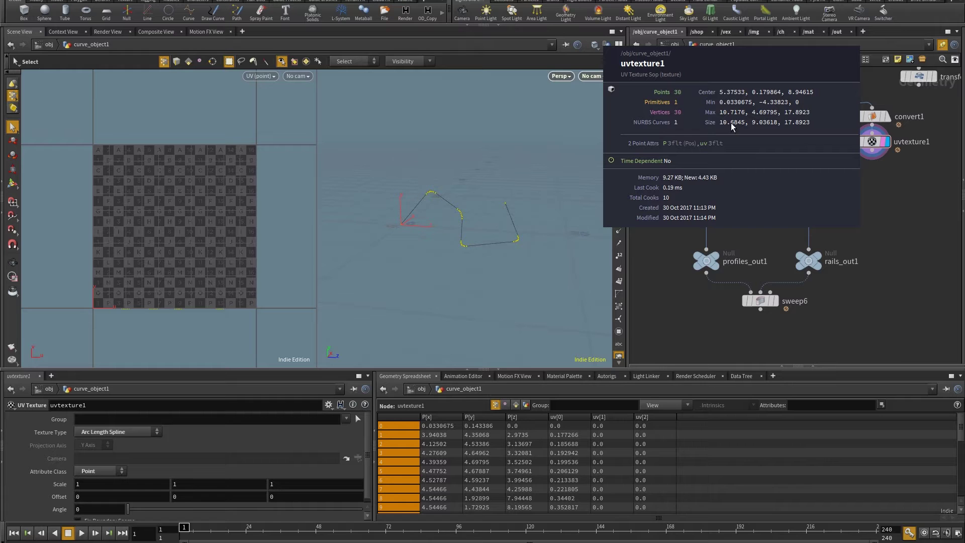
{"action": "key", "text": "Tab"}
{"action": "type", "text": "poly"}
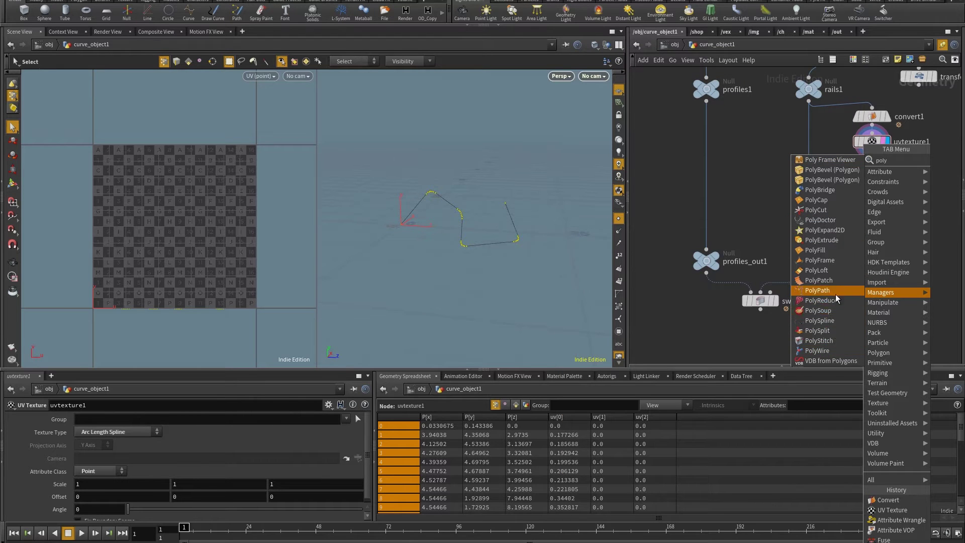
{"action": "left_click", "coordinate": [817, 290]}
{"action": "left_click", "coordinate": [872, 153]}
{"action": "left_click", "coordinate": [873, 184]}
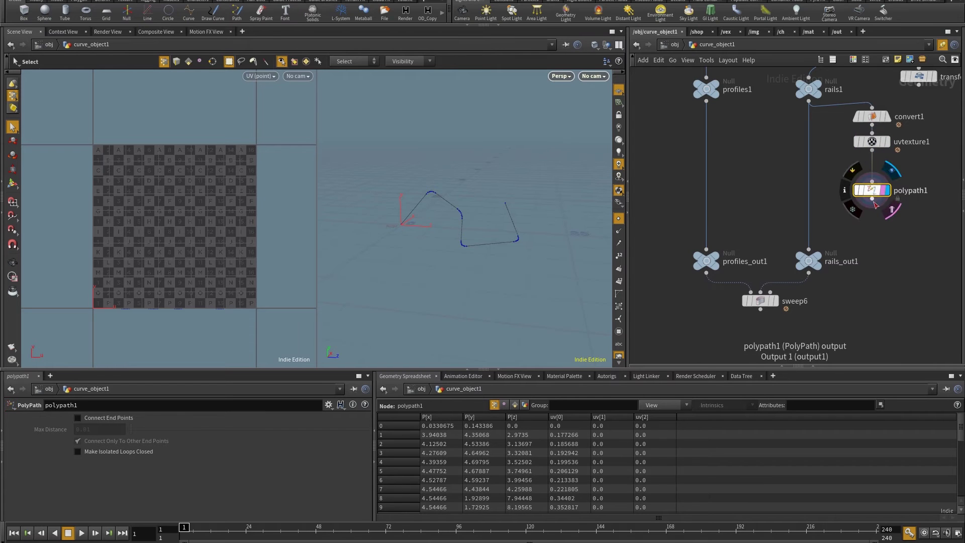
{"action": "left_click", "coordinate": [873, 199]}
{"action": "left_click_drag", "start_coordinate": [900, 214], "coordinate": [849, 108]}
Display the circle10 hexagon and frame it face-on in the viewport
{"action": "middle_click_drag", "start_coordinate": [703, 51], "coordinate": [734, 142]}
{"action": "scroll", "coordinate": [734, 143], "scroll_direction": "up", "scroll_amount": 3}
{"action": "left_click", "coordinate": [756, 145]}
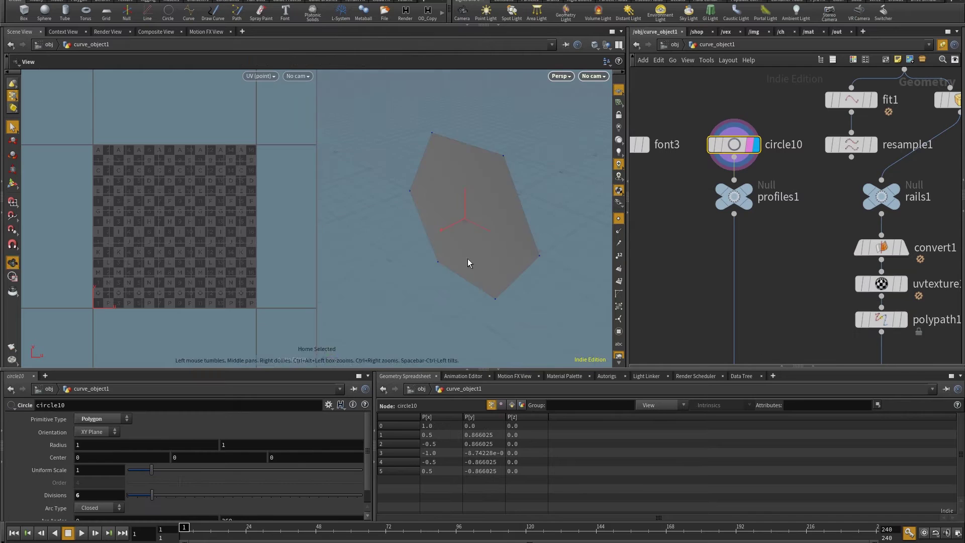
{"action": "key", "text": "space"}
{"action": "scroll", "coordinate": [458, 257], "scroll_direction": "down", "scroll_amount": 3}
{"action": "left_click_drag", "start_coordinate": [458, 257], "coordinate": [491, 254]}
{"action": "scroll", "coordinate": [491, 255], "scroll_direction": "up", "scroll_amount": 3}
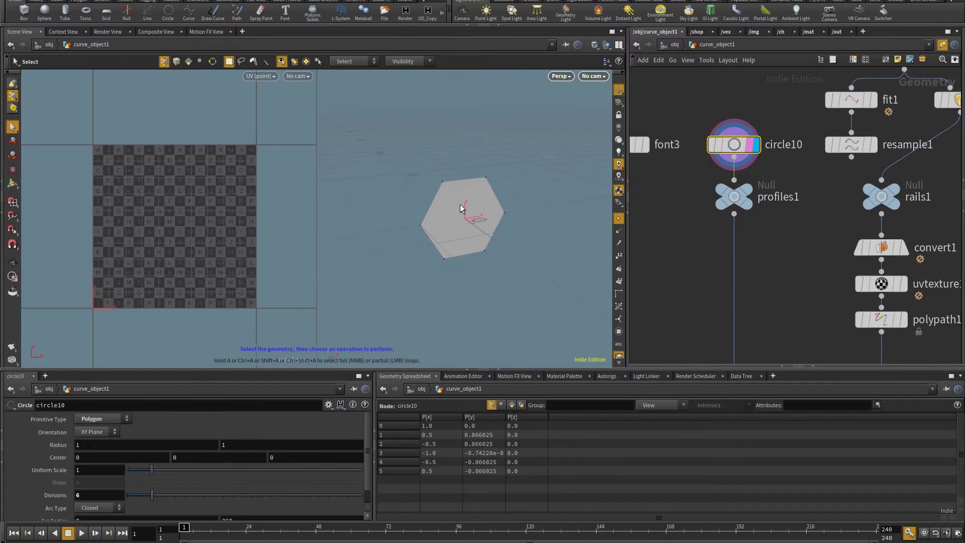
{"action": "middle_click_drag", "start_coordinate": [772, 261], "coordinate": [791, 221]}
Add a PolyPatch node from the 'poly' search, then undo it as unwanted
{"action": "key", "text": "Tab"}
{"action": "type", "text": "poly"}
{"action": "left_click", "coordinate": [883, 290]}
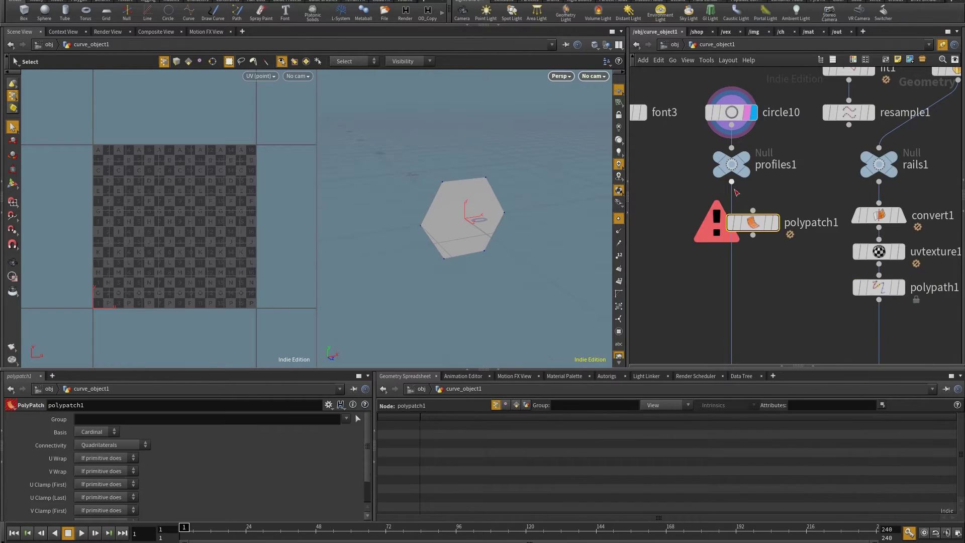
{"action": "left_click", "coordinate": [732, 182]}
{"action": "key", "text": "ctrl+z"}
Insert a copy of polypath onto profiles1's wire and display polypath2's hexagon outline
{"action": "middle_click_drag", "start_coordinate": [883, 300], "coordinate": [910, 205]}
{"action": "left_click_drag", "start_coordinate": [905, 193], "coordinate": [758, 145], "text": "alt"}
{"action": "left_click", "coordinate": [780, 144]}
{"action": "key", "text": "Escape"}
{"action": "left_click_drag", "start_coordinate": [464, 205], "coordinate": [499, 217]}
{"action": "key", "text": "s"}
{"action": "left_click_drag", "start_coordinate": [468, 179], "coordinate": [405, 222], "text": "alt"}
{"action": "left_click_drag", "start_coordinate": [769, 154], "coordinate": [712, 130]}
{"action": "key", "text": "Escape"}
{"action": "left_click_drag", "start_coordinate": [482, 201], "coordinate": [515, 180]}
{"action": "key", "text": "s"}
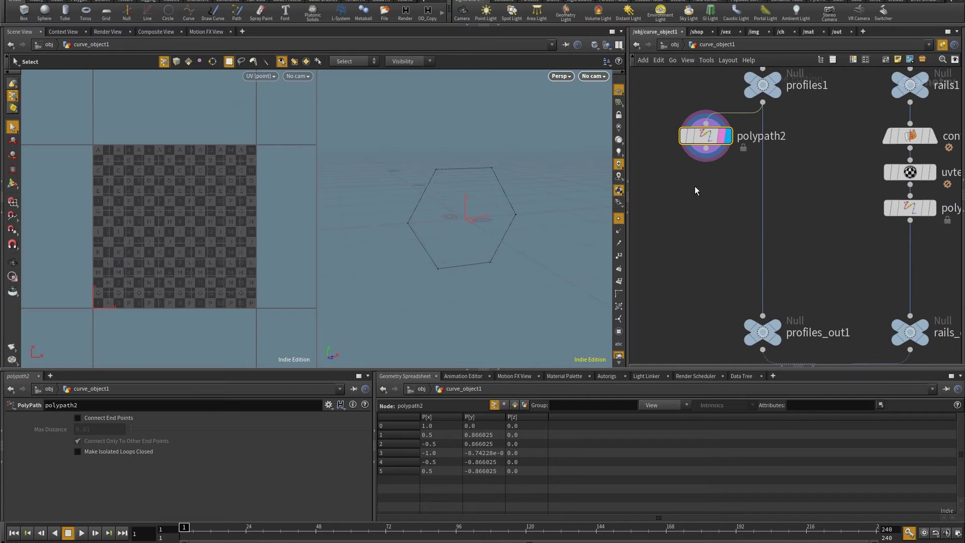
Add a Fuse node below polypath2 set to Unique, comparing polypath2's and fuse1's info
{"action": "key", "text": "Tab"}
{"action": "type", "text": "fuse"}
{"action": "key", "text": "Return"}
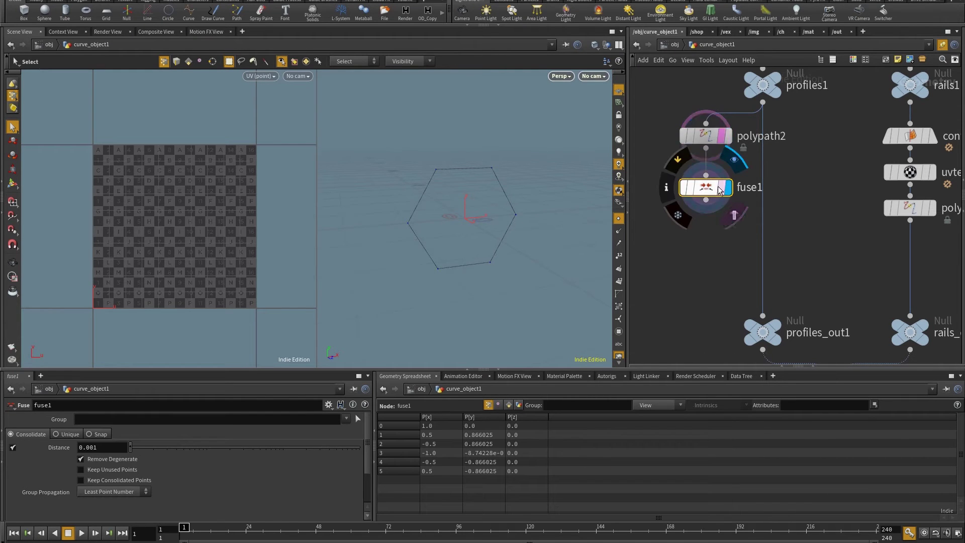
{"action": "left_click", "coordinate": [69, 434]}
{"action": "middle_click", "coordinate": [707, 134]}
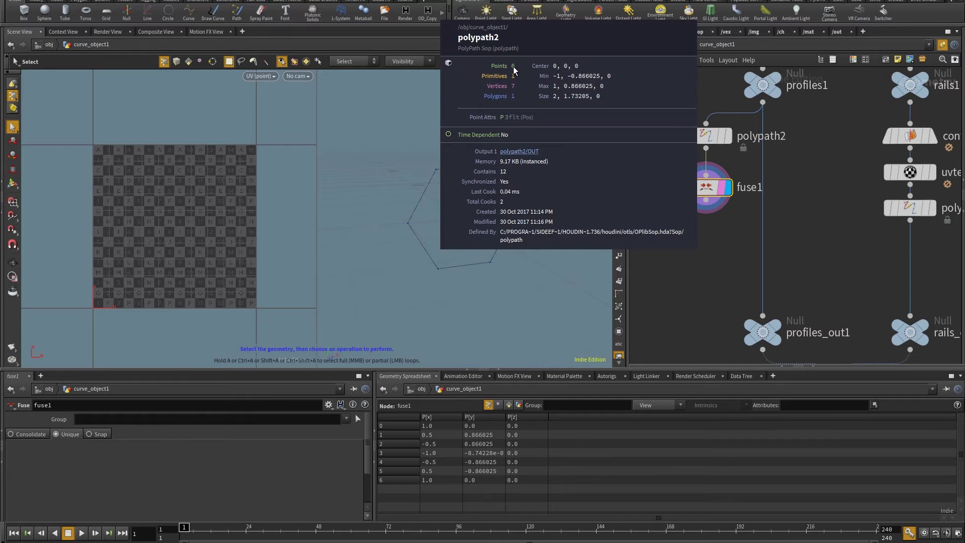
{"action": "middle_click", "coordinate": [712, 187]}
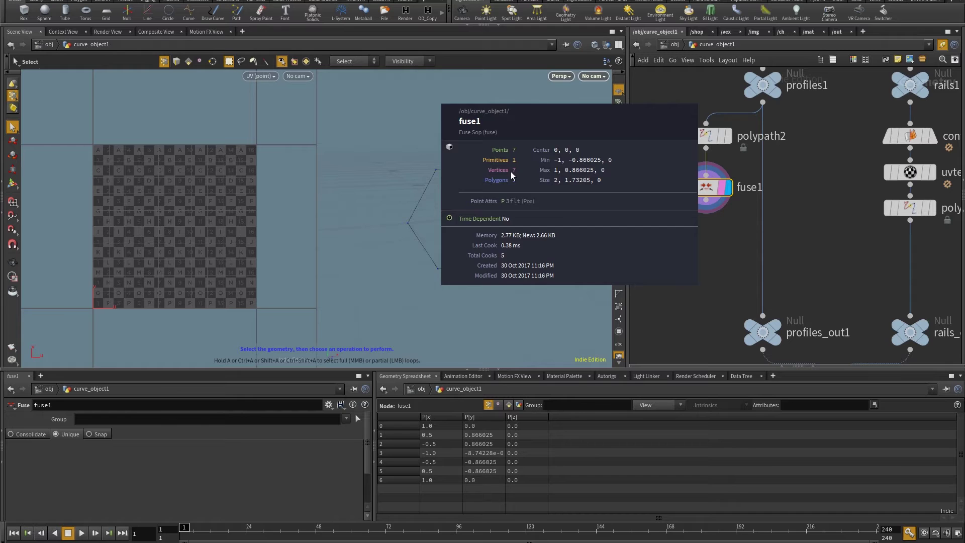
Show point numbers, test-move point 6 to confirm it's separate, then delete the test edit
{"action": "left_click", "coordinate": [619, 256]}
{"action": "key", "text": "space"}
{"action": "mouse_move", "coordinate": [532, 251]}
{"action": "left_mouse_down"}
{"action": "mouse_move", "coordinate": [388, 243]}
{"action": "mouse_move", "coordinate": [545, 225]}
{"action": "mouse_move", "coordinate": [518, 255]}
{"action": "left_mouse_up"}
{"action": "left_click", "coordinate": [538, 225]}
{"action": "key", "text": "t"}
{"action": "key", "text": "Escape"}
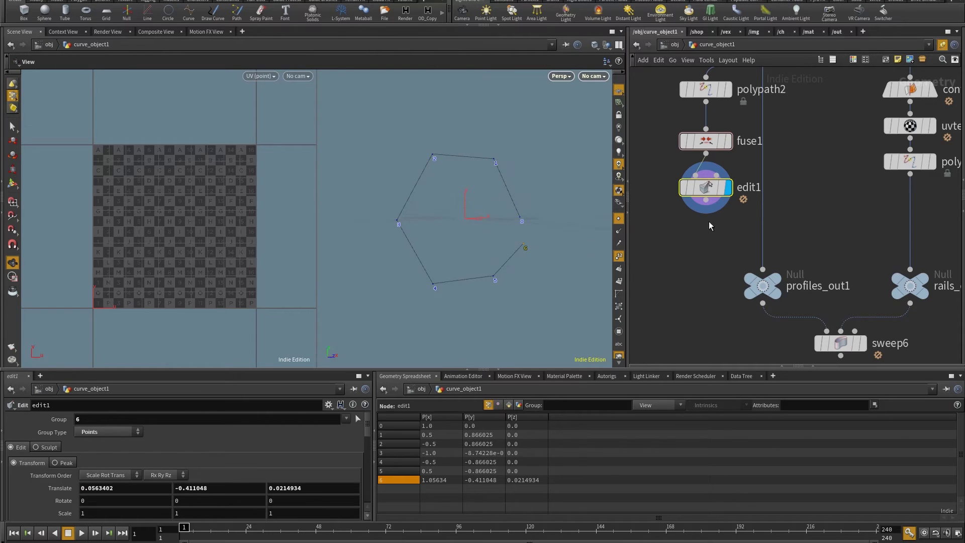
{"action": "key", "text": "Delete"}
{"action": "left_click_drag", "start_coordinate": [693, 221], "coordinate": [726, 175]}
Copy convert1, uvtexture1 and polypath1 under fuse1 and inspect polypath3's seven profile points
{"action": "left_click", "coordinate": [711, 148], "text": "shift"}
{"action": "middle_click_drag", "start_coordinate": [784, 226], "coordinate": [751, 235]}
{"action": "left_click_drag", "start_coordinate": [835, 246], "coordinate": [905, 146]}
{"action": "key", "text": "ctrl+c"}
{"action": "key", "text": "ctrl+v"}
{"action": "left_click", "coordinate": [692, 226]}
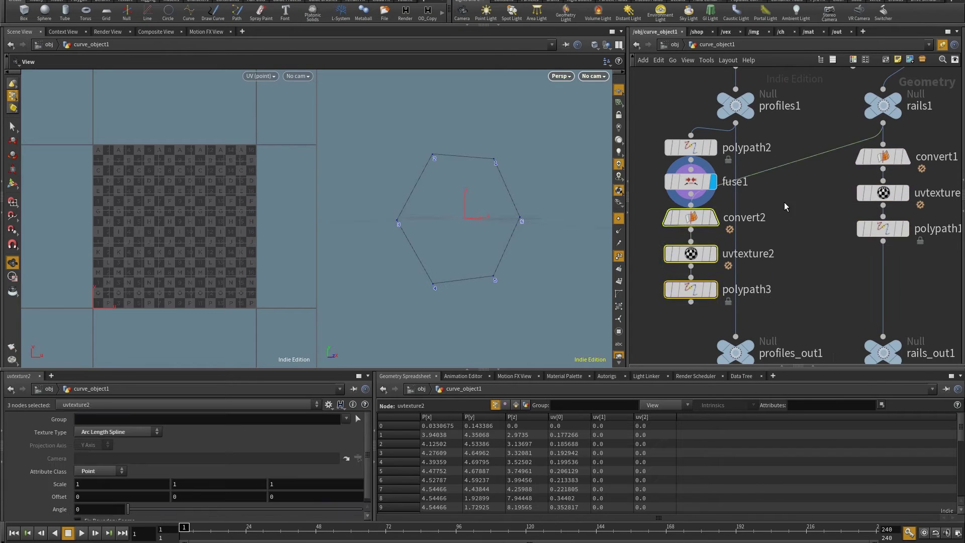
{"action": "left_click", "coordinate": [710, 290]}
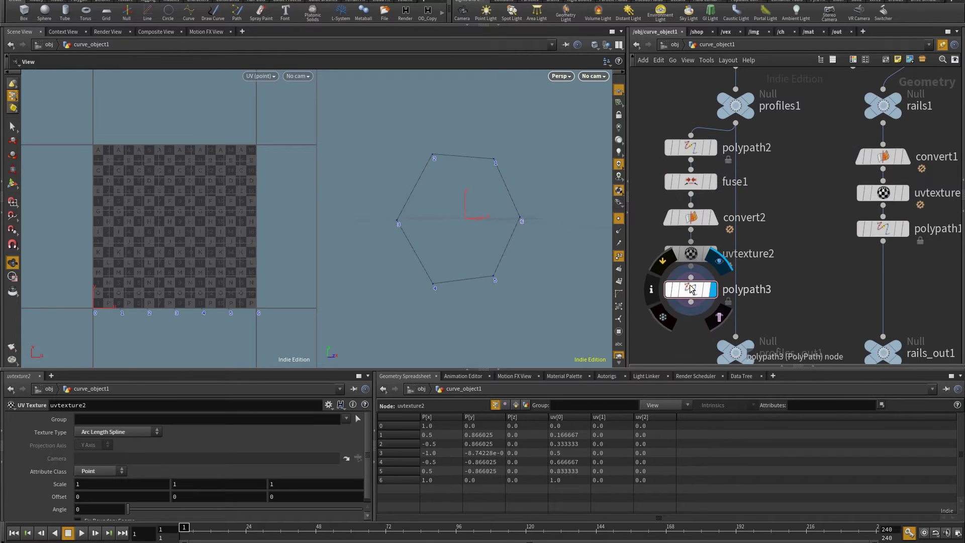
{"action": "left_click", "coordinate": [693, 291]}
{"action": "key", "text": "s"}
{"action": "left_click_drag", "start_coordinate": [284, 251], "coordinate": [15, 354]}
Wire polypath3 into profiles_out1 and display the swept hexagonal tube from sweep6
{"action": "scroll", "coordinate": [823, 281], "scroll_direction": "down", "scroll_amount": 3}
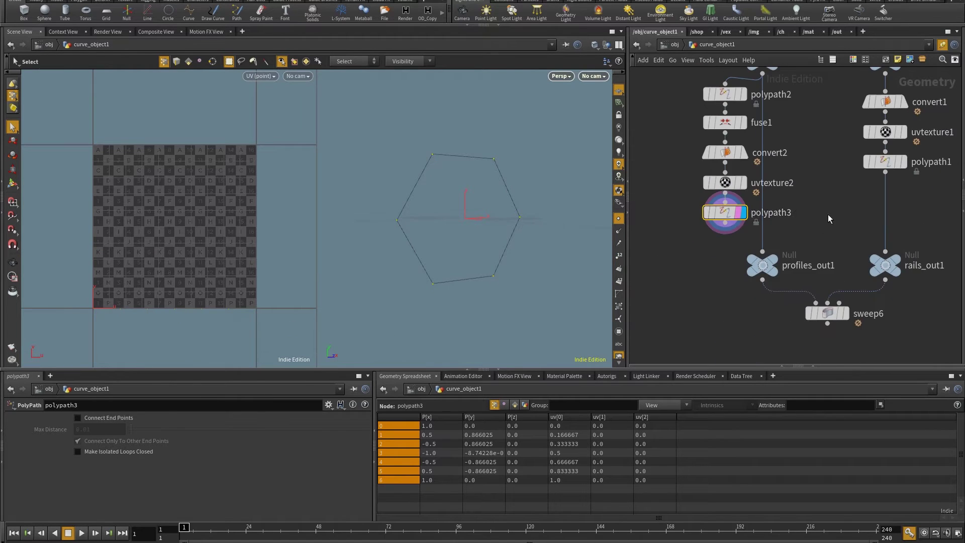
{"action": "left_click", "coordinate": [743, 222]}
{"action": "scroll", "coordinate": [743, 222], "scroll_direction": "down", "scroll_amount": 2}
{"action": "left_click_drag", "start_coordinate": [756, 255], "coordinate": [782, 254]}
{"action": "scroll", "coordinate": [821, 317], "scroll_direction": "up", "scroll_amount": 2}
{"action": "left_click", "coordinate": [794, 195]}
{"action": "left_click_drag", "start_coordinate": [452, 236], "coordinate": [503, 282], "text": "alt"}
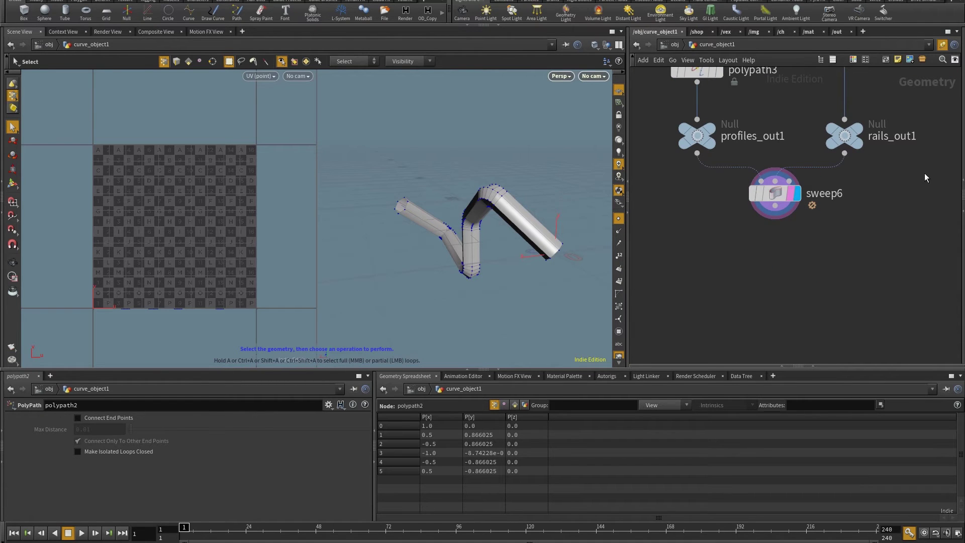
{"action": "scroll", "coordinate": [918, 161], "scroll_direction": "down", "scroll_amount": 2}
{"action": "middle_click_drag", "start_coordinate": [764, 319], "coordinate": [850, 319]}
{"action": "left_click", "coordinate": [846, 312]}
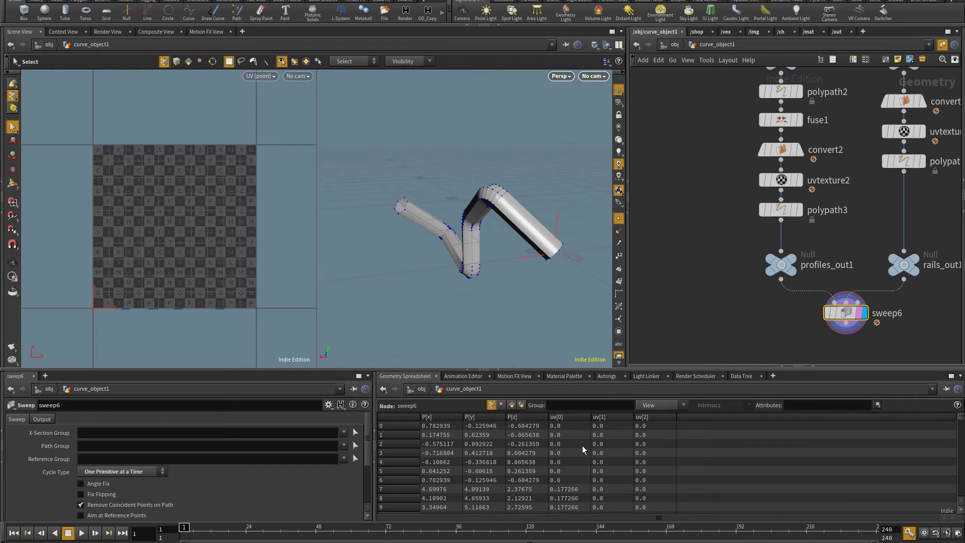
Add an Attribute Wrangle, attribwrangle1, below polypath3, wired in and displayed
{"action": "key", "text": "h"}
{"action": "middle_click_drag", "start_coordinate": [858, 255], "coordinate": [869, 187]}
{"action": "middle_click_drag", "start_coordinate": [709, 129], "coordinate": [701, 162]}
{"action": "left_click", "coordinate": [830, 211]}
{"action": "left_click_drag", "start_coordinate": [829, 211], "coordinate": [834, 280]}
{"action": "scroll", "coordinate": [783, 226], "scroll_direction": "up", "scroll_amount": 2}
{"action": "scroll", "coordinate": [783, 226], "scroll_direction": "up", "scroll_amount": 2}
{"action": "key", "text": "Tab"}
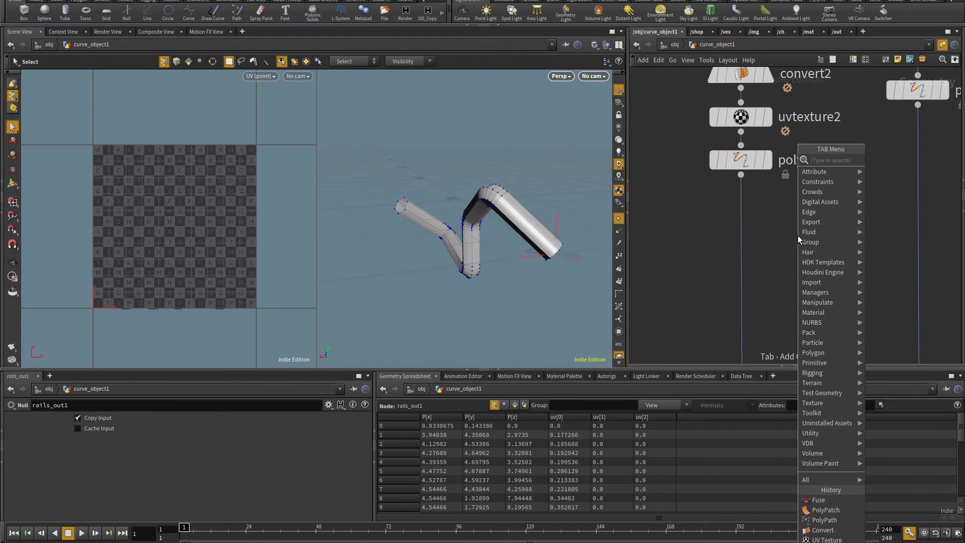
{"action": "mouse_move", "coordinate": [814, 171]}
{"action": "left_click", "coordinate": [872, 164]}
{"action": "left_click", "coordinate": [769, 221]}
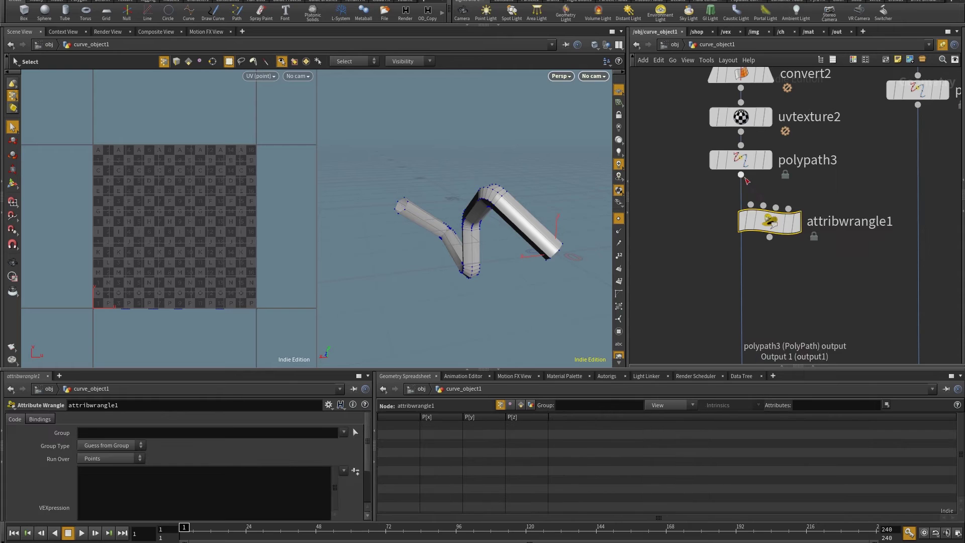
{"action": "left_click_drag", "start_coordinate": [741, 175], "coordinate": [730, 239]}
{"action": "left_click", "coordinate": [768, 239]}
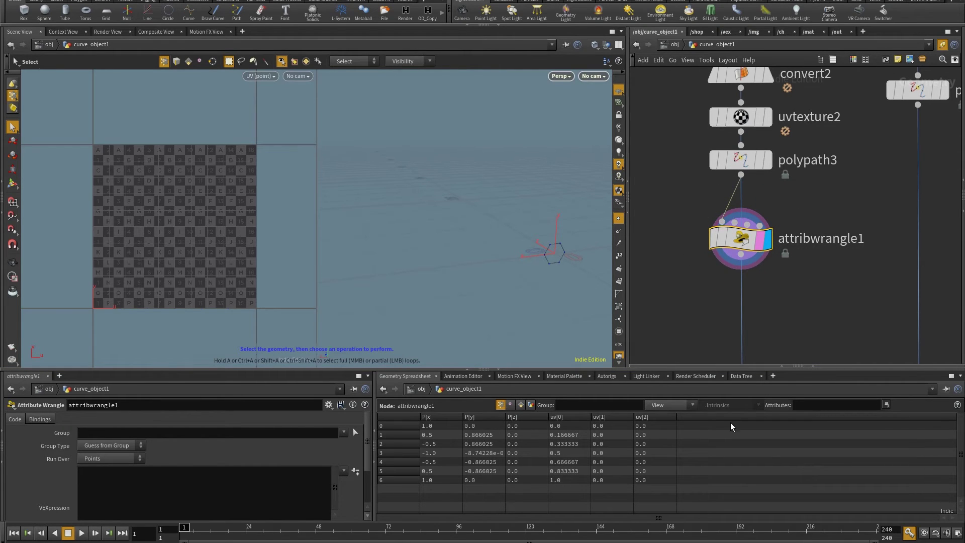
{"action": "type", "text": "@y = v@uv.x;"}
{"action": "left_click", "coordinate": [753, 334]}
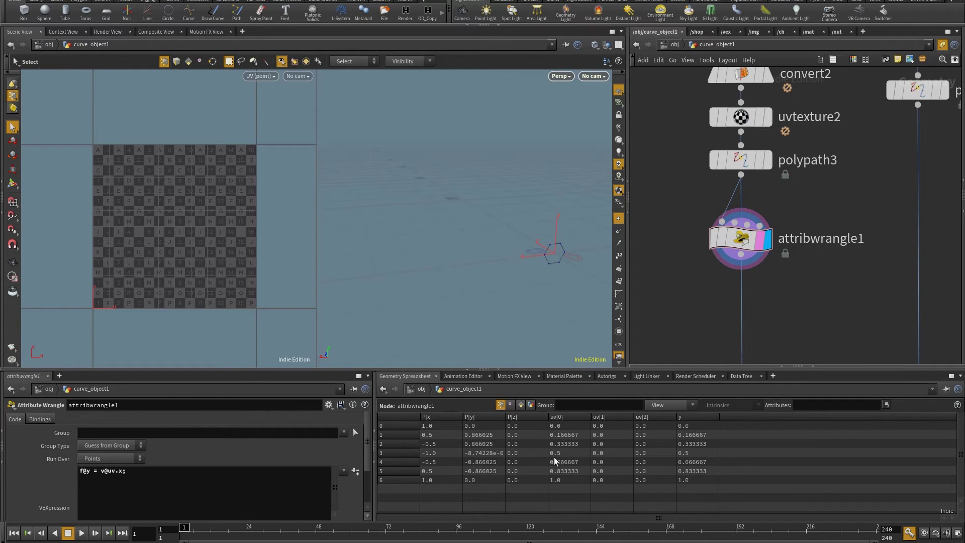
{"action": "middle_click_drag", "start_coordinate": [805, 352], "coordinate": [773, 221]}
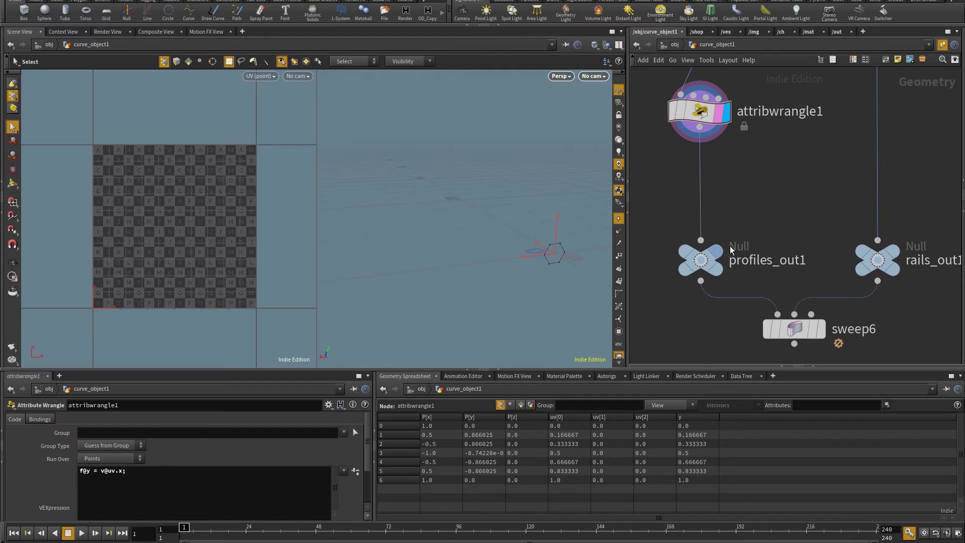
{"action": "middle_click_drag", "start_coordinate": [832, 329], "coordinate": [832, 274]}
{"action": "left_click", "coordinate": [832, 274]}
{"action": "left_click_drag", "start_coordinate": [473, 236], "coordinate": [533, 302]}
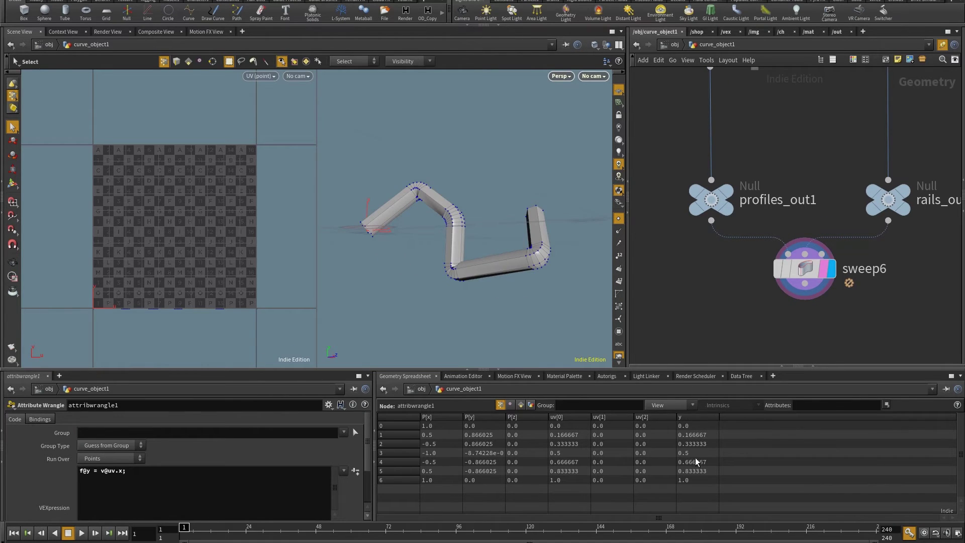
Check the y and uv values, then place a copy of attribwrangle1 fed by sweep6
{"action": "left_click_drag", "start_coordinate": [690, 425], "coordinate": [696, 483]}
{"action": "left_click_drag", "start_coordinate": [598, 426], "coordinate": [617, 483]}
{"action": "scroll", "coordinate": [768, 315], "scroll_direction": "down", "scroll_amount": 2}
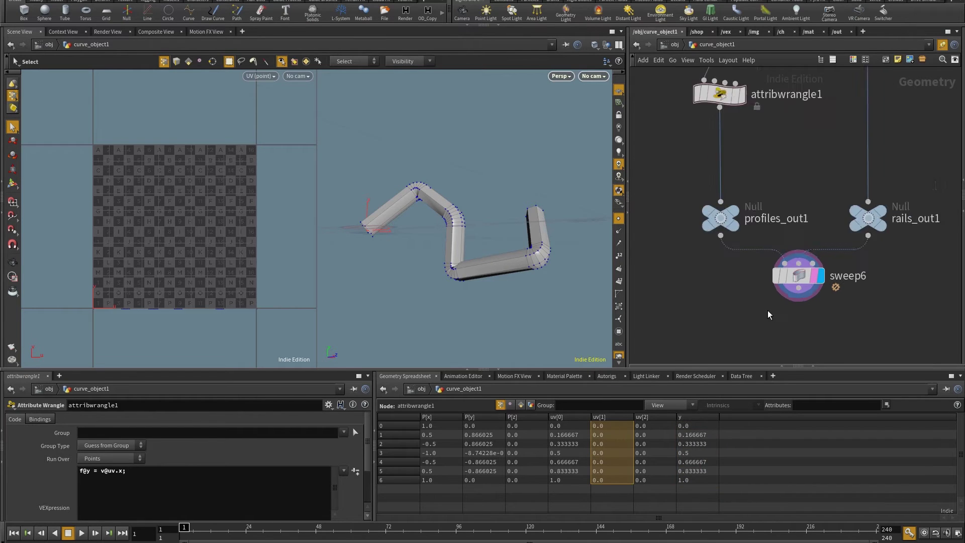
{"action": "scroll", "coordinate": [768, 316], "scroll_direction": "down", "scroll_amount": 2}
{"action": "left_click_drag", "start_coordinate": [855, 302], "coordinate": [736, 242]}
{"action": "scroll", "coordinate": [734, 216], "scroll_direction": "up", "scroll_amount": 2}
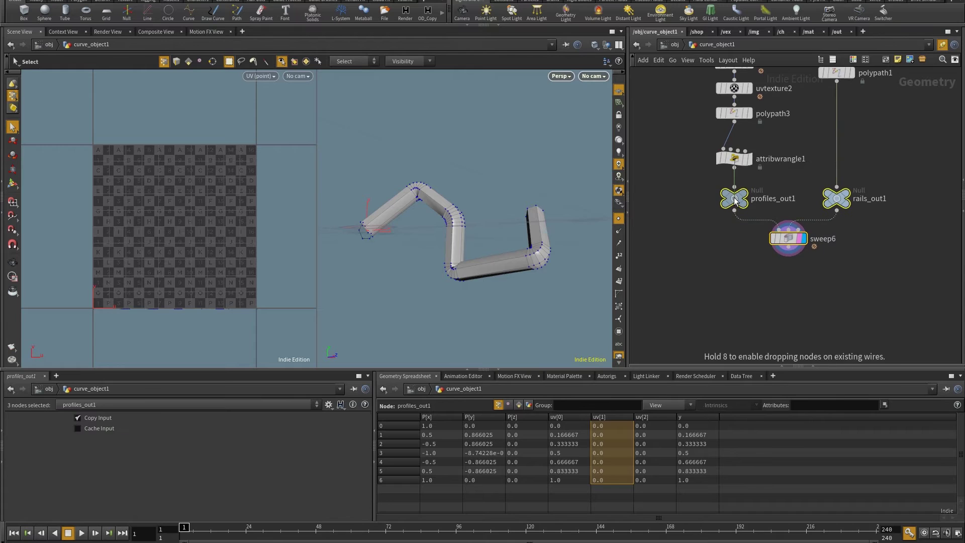
{"action": "left_click_drag", "start_coordinate": [734, 159], "coordinate": [744, 266], "text": "alt"}
{"action": "scroll", "coordinate": [813, 253], "scroll_direction": "up", "scroll_amount": 3}
{"action": "left_click", "coordinate": [788, 282]}
{"action": "middle_click_drag", "start_coordinate": [679, 236], "coordinate": [690, 273]}
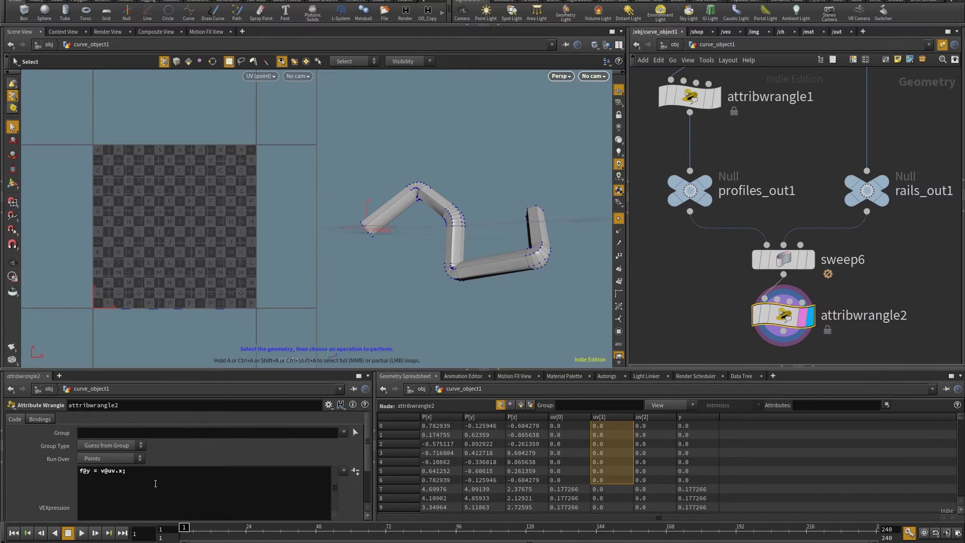
{"action": "key", "text": "ctrl+a"}
{"action": "type", "text": "v@uv."}
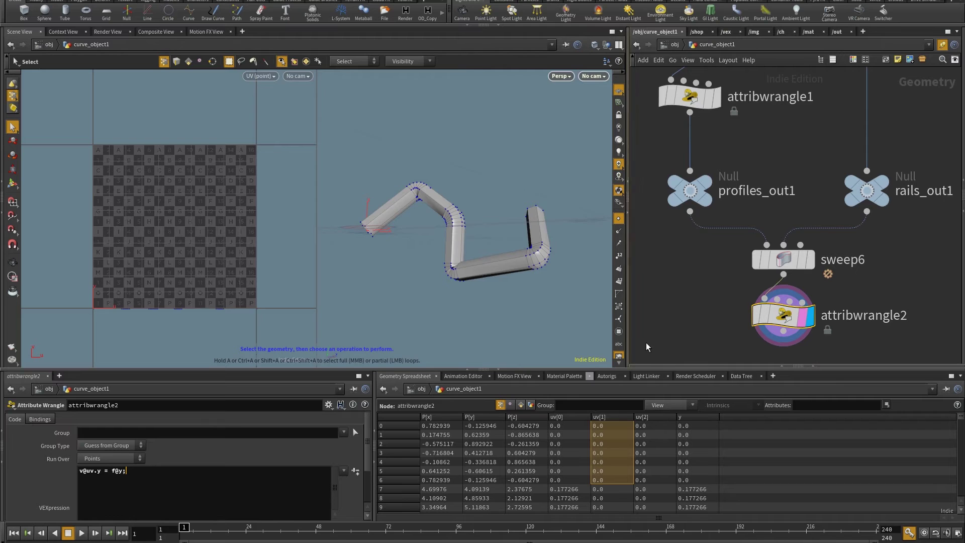
{"action": "key", "text": "Escape"}
{"action": "scroll", "coordinate": [213, 157], "scroll_direction": "down", "scroll_amount": 2}
{"action": "scroll", "coordinate": [169, 219], "scroll_direction": "up", "scroll_amount": 1}
{"action": "key", "text": "s"}
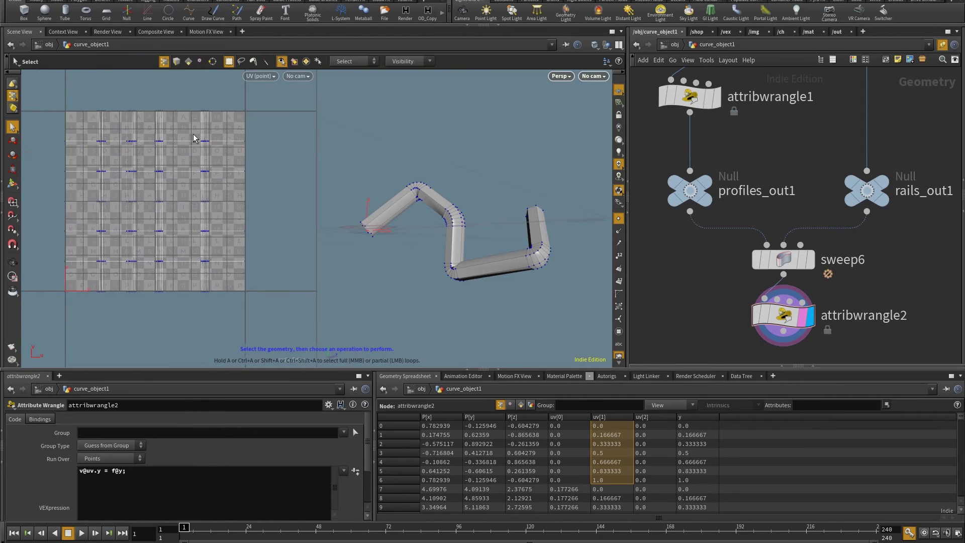
{"action": "mouse_move", "coordinate": [392, 232]}
{"action": "left_mouse_down"}
{"action": "mouse_move", "coordinate": [340, 205]}
{"action": "mouse_move", "coordinate": [382, 221]}
{"action": "left_mouse_up"}
Add a UV Quick Shade node under attribwrangle2 and orbit around the checker-textured tube
{"action": "key", "text": "Tab"}
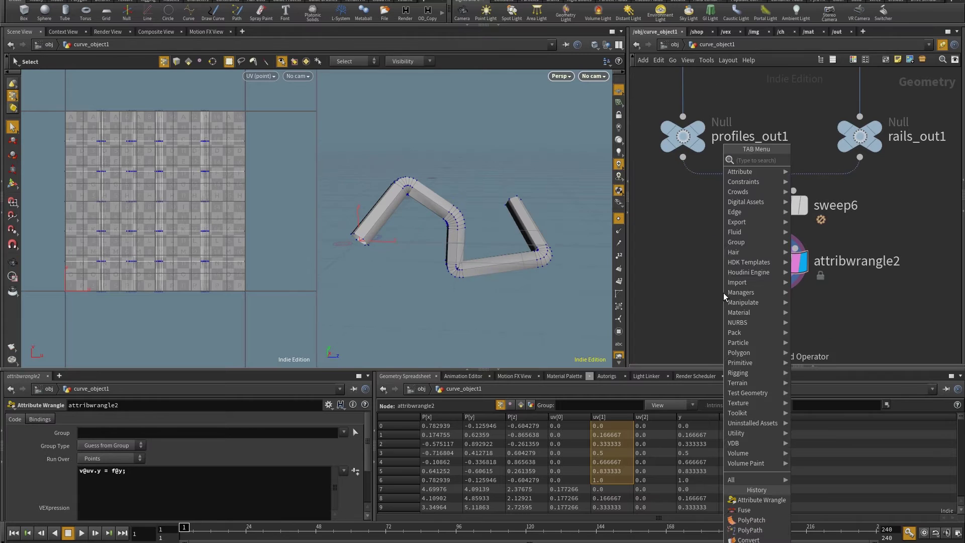
{"action": "type", "text": "attribw"}
{"action": "key", "text": "Return"}
{"action": "left_click", "coordinate": [783, 316]}
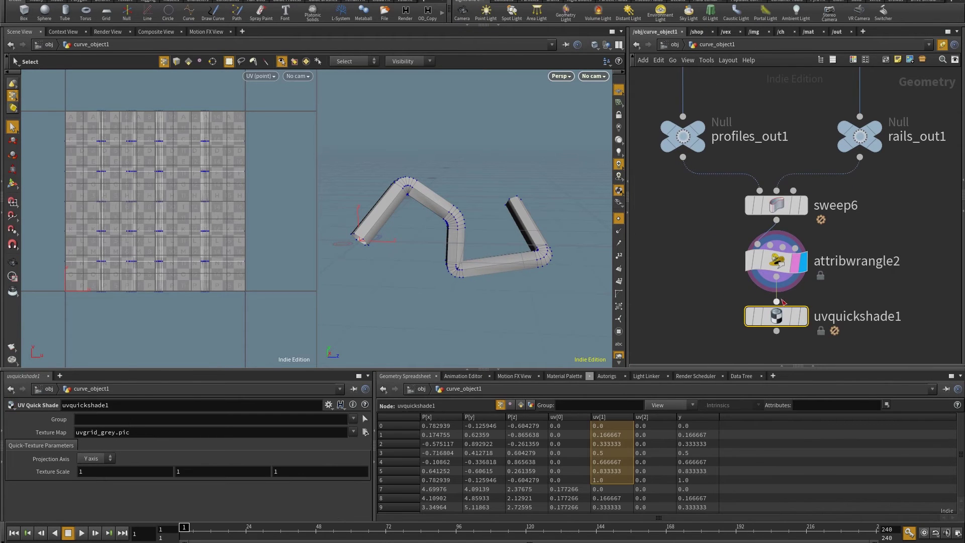
{"action": "key", "text": "Escape"}
{"action": "left_click_drag", "start_coordinate": [553, 251], "coordinate": [496, 257]}
{"action": "scroll", "coordinate": [497, 256], "scroll_direction": "up", "scroll_amount": 10}
{"action": "mouse_move", "coordinate": [436, 194]}
{"action": "left_mouse_down"}
{"action": "mouse_move", "coordinate": [424, 282]}
{"action": "mouse_move", "coordinate": [390, 285]}
{"action": "mouse_move", "coordinate": [439, 280]}
{"action": "mouse_move", "coordinate": [504, 205]}
{"action": "mouse_move", "coordinate": [553, 206]}
{"action": "mouse_move", "coordinate": [443, 196]}
{"action": "left_mouse_up"}
{"action": "key", "text": "s"}
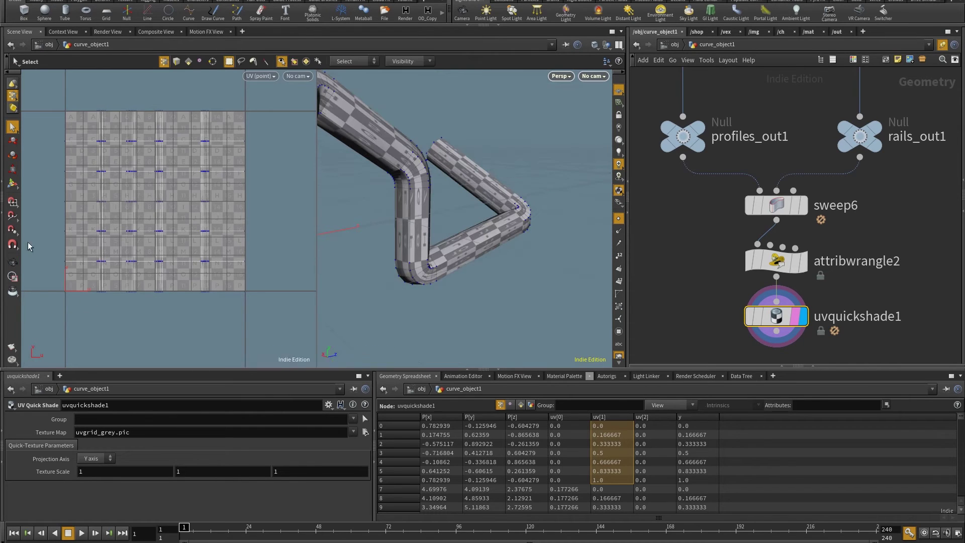
{"action": "key", "text": "Escape"}
{"action": "left_click_drag", "start_coordinate": [420, 165], "coordinate": [469, 237]}
{"action": "scroll", "coordinate": [469, 237], "scroll_direction": "up", "scroll_amount": 5}
{"action": "key", "text": "s"}
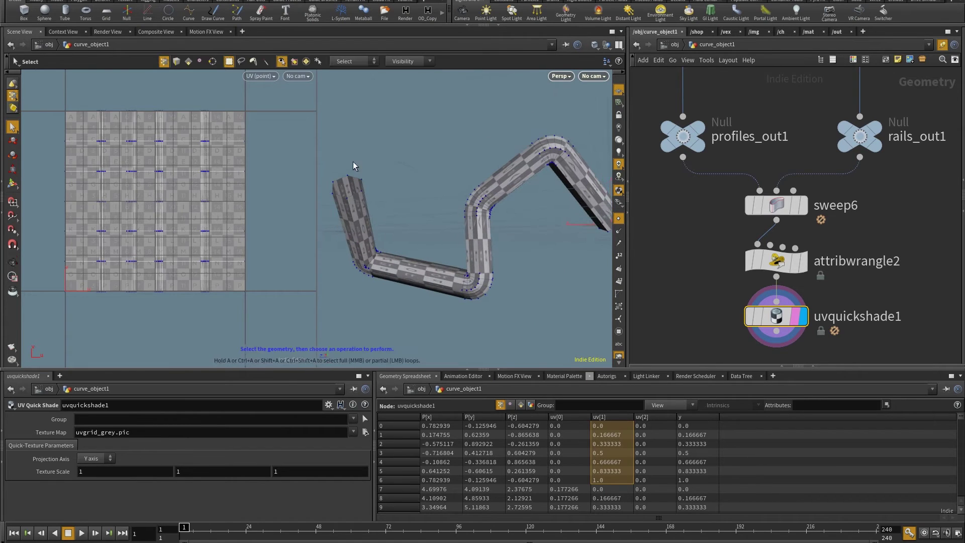
Display and inspect rails_out1, the hexagon profile and uvquickshade1 in turn
{"action": "left_click", "coordinate": [873, 147]}
{"action": "left_click", "coordinate": [873, 146]}
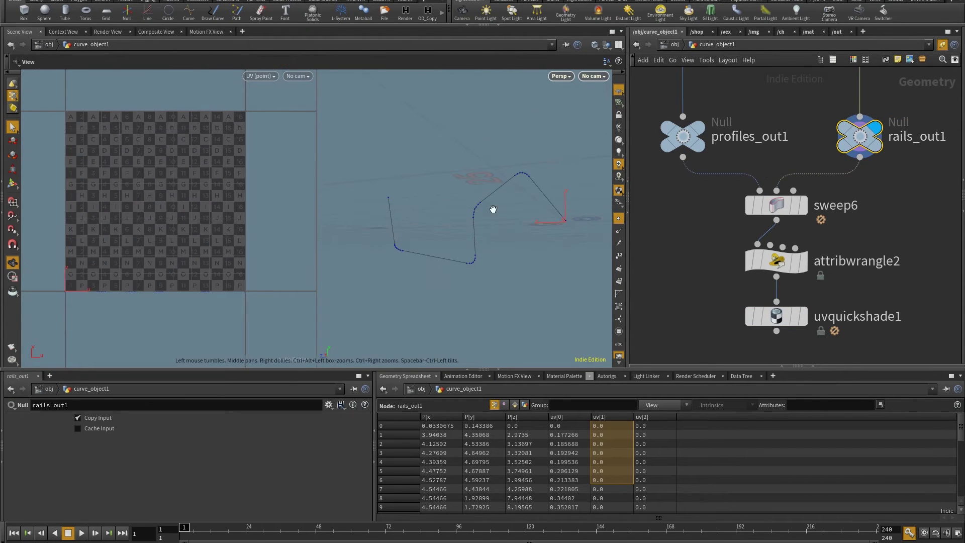
{"action": "left_click", "coordinate": [698, 151]}
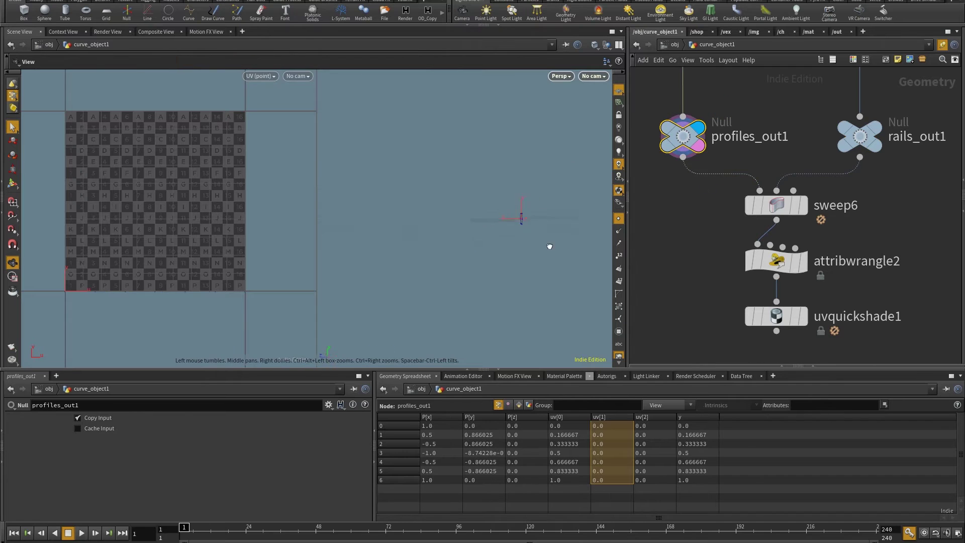
{"action": "key", "text": "Escape"}
{"action": "key", "text": "s"}
{"action": "left_click", "coordinate": [803, 317]}
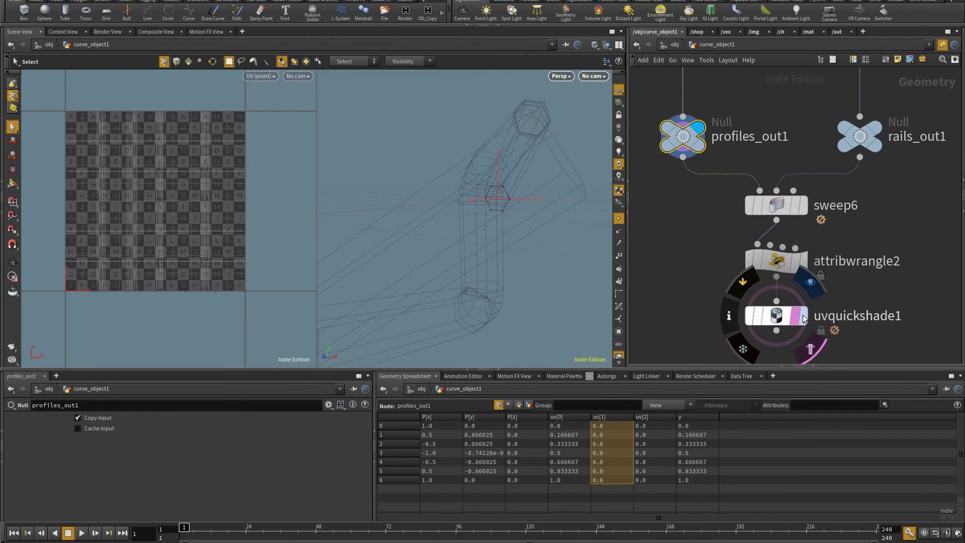
{"action": "left_click", "coordinate": [799, 316]}
{"action": "key", "text": "h"}
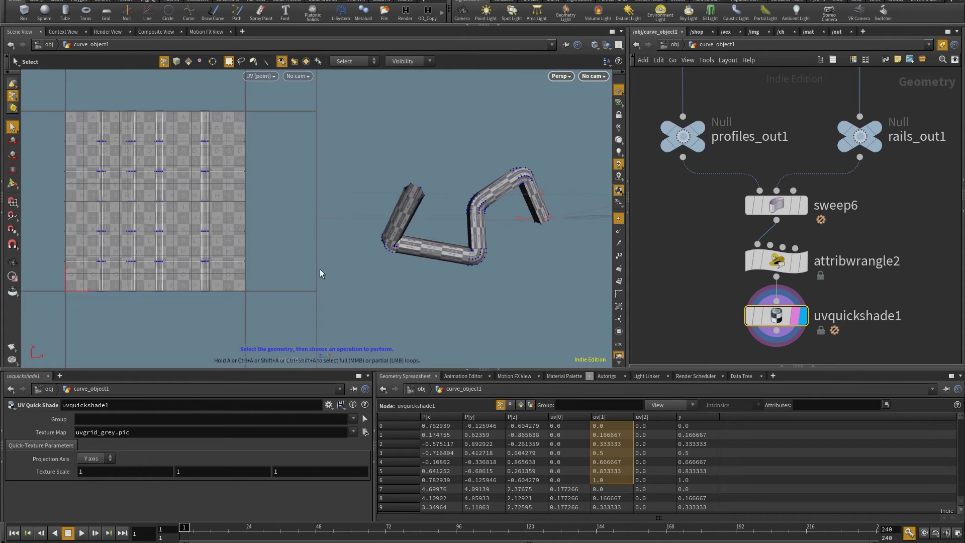
{"action": "scroll", "coordinate": [797, 212], "scroll_direction": "up", "scroll_amount": 3}
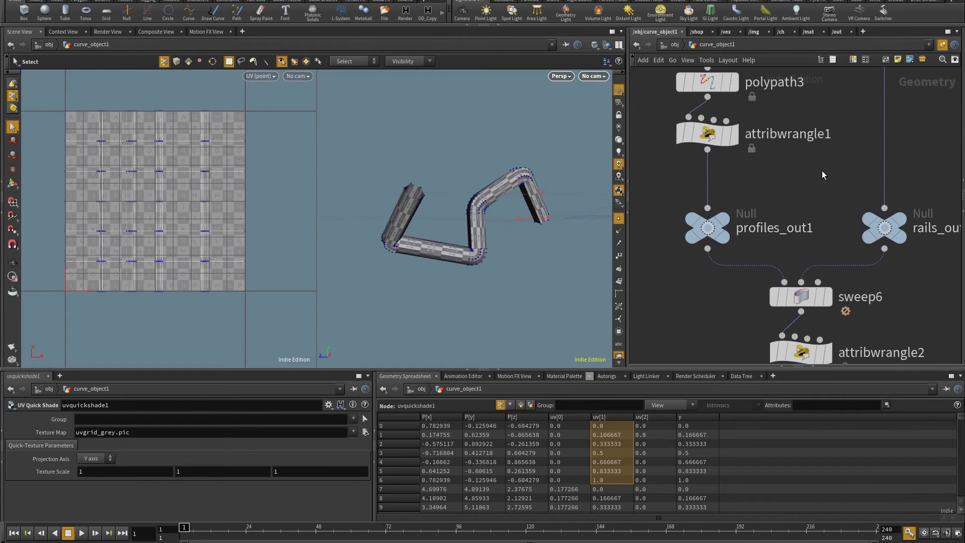
{"action": "scroll", "coordinate": [809, 188], "scroll_direction": "down", "scroll_amount": 4}
Select the chain from profiles_out1 to uvquickshade1, then display attribwrangle1's output
{"action": "left_click_drag", "start_coordinate": [906, 276], "coordinate": [697, 150]}
{"action": "scroll", "coordinate": [747, 93], "scroll_direction": "up", "scroll_amount": 5}
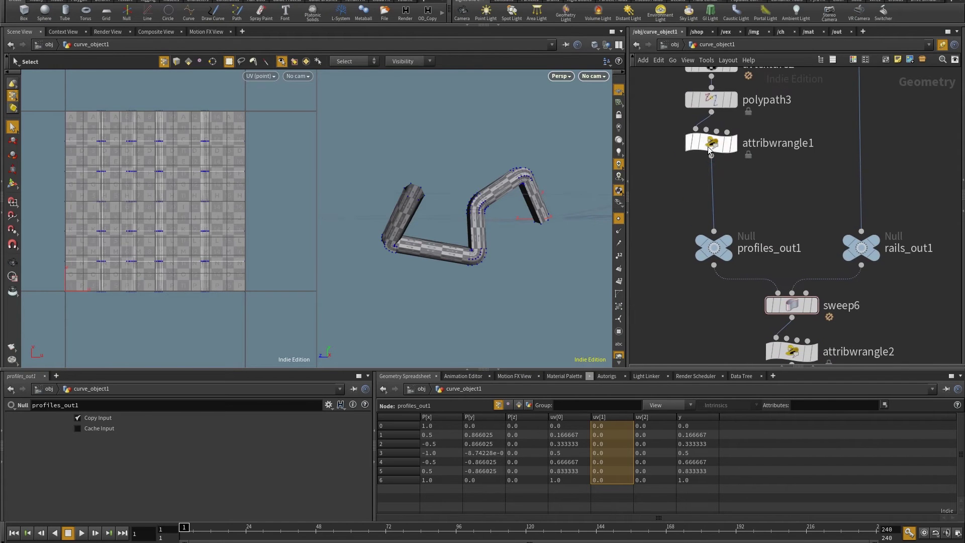
{"action": "left_click", "coordinate": [707, 143]}
{"action": "left_click", "coordinate": [732, 144]}
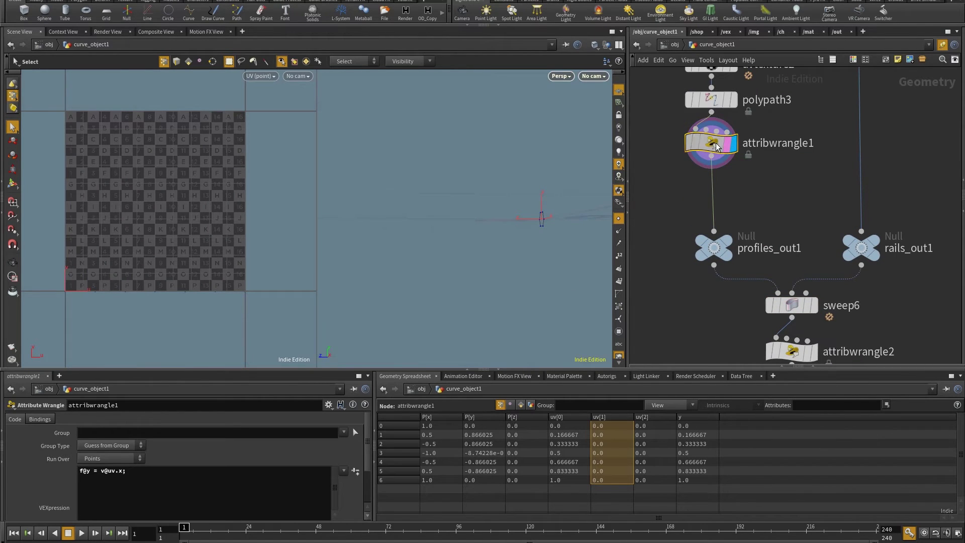
Show primitives in the spreadsheet with the measuredperimeter intrinsic column
{"action": "left_click", "coordinate": [521, 405]}
{"action": "left_click", "coordinate": [737, 402]}
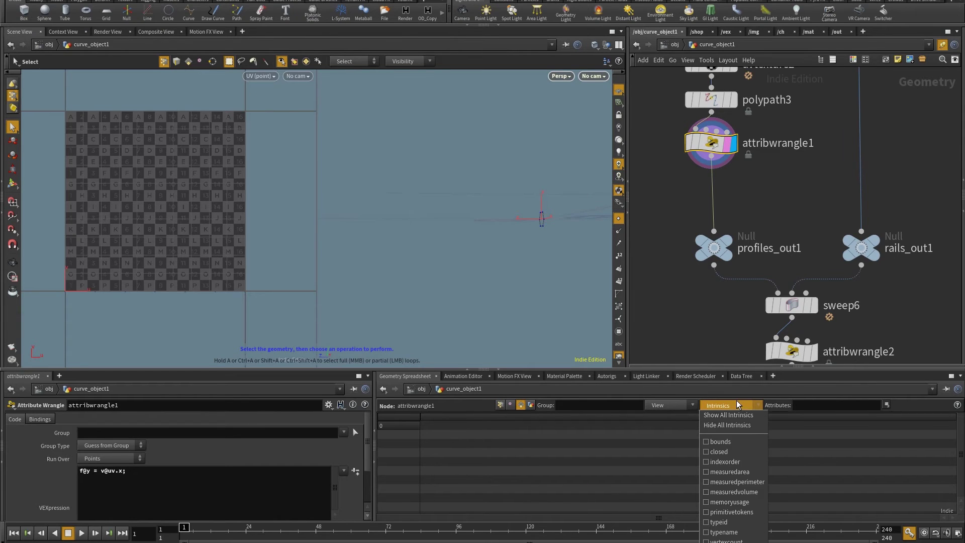
{"action": "left_click", "coordinate": [713, 483]}
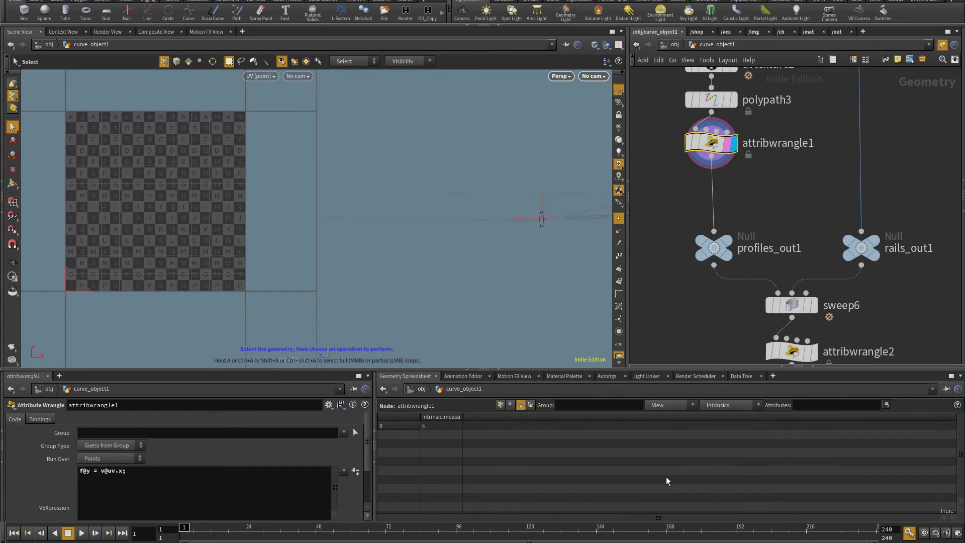
Display polypath1 to read the rail's perimeter of 36.4767, then return to attribwrangle1
{"action": "middle_click_drag", "start_coordinate": [828, 186], "coordinate": [809, 298]}
{"action": "left_click", "coordinate": [862, 153]}
{"action": "key", "text": "Escape"}
{"action": "left_click_drag", "start_coordinate": [494, 261], "coordinate": [476, 267]}
{"action": "key", "text": "s"}
{"action": "left_click", "coordinate": [840, 154]}
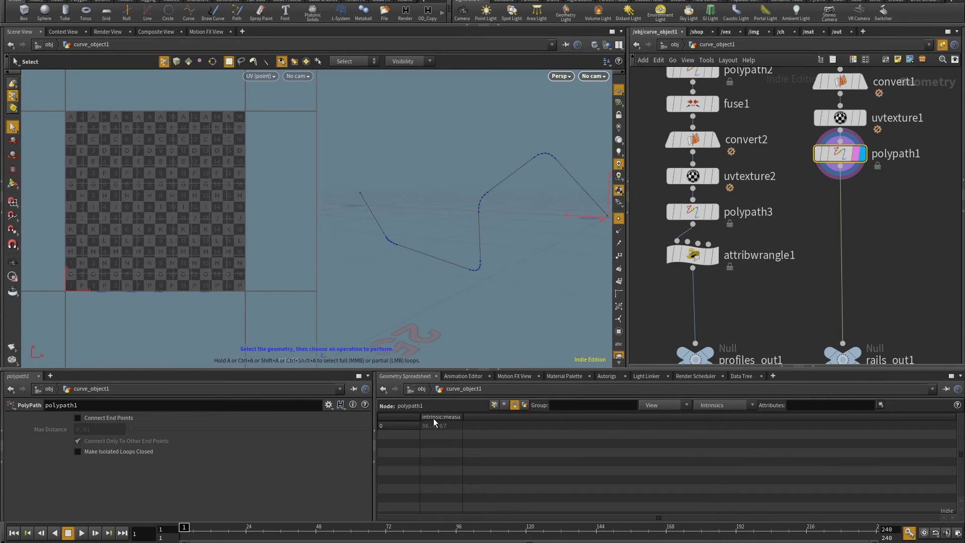
{"action": "left_click_drag", "start_coordinate": [463, 244], "coordinate": [405, 256]}
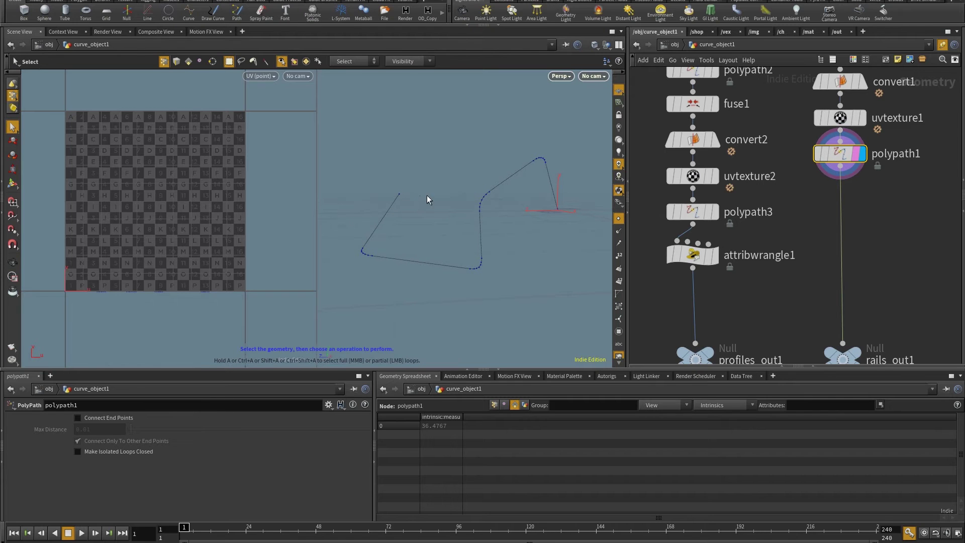
{"action": "middle_click_drag", "start_coordinate": [774, 321], "coordinate": [823, 236]}
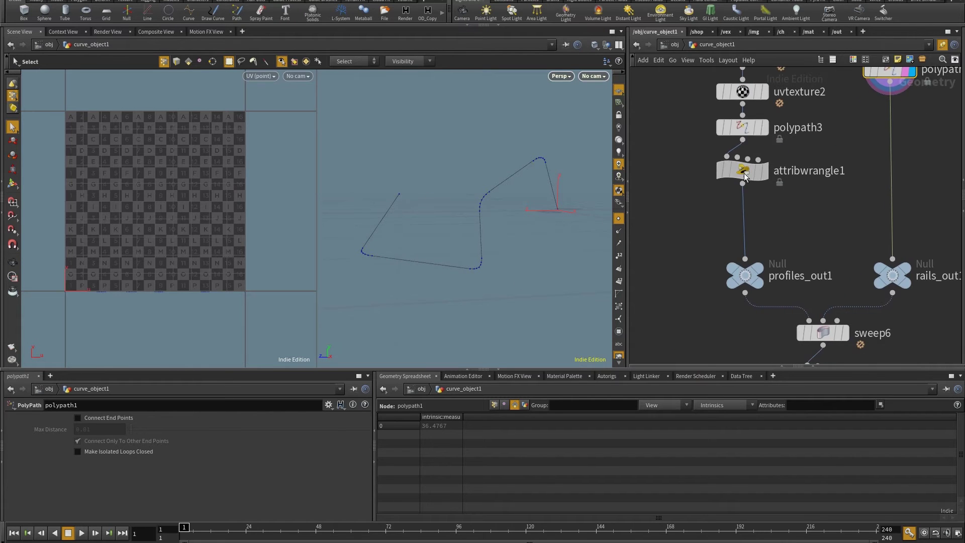
{"action": "left_click", "coordinate": [766, 173]}
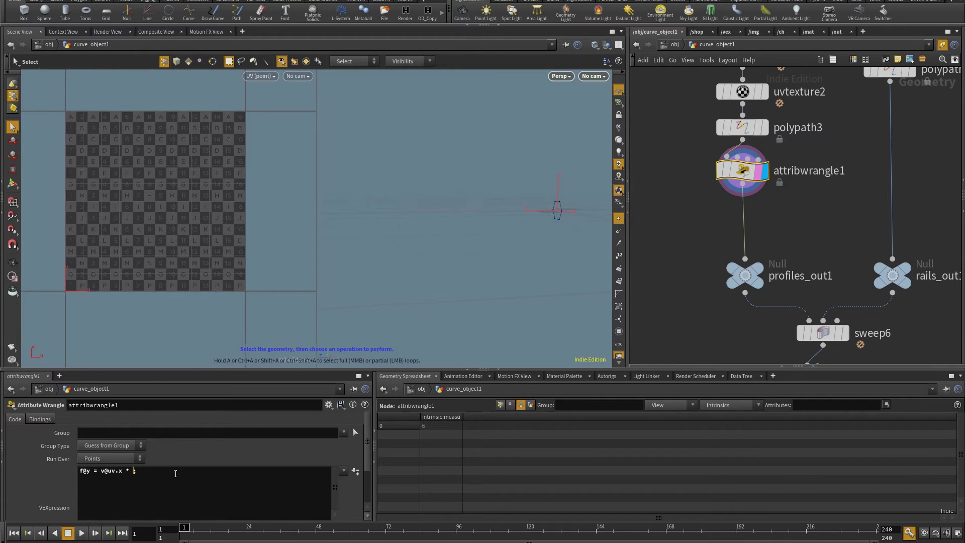
{"action": "type", "text": "imintrinsic("}
{"action": "type", "text": "0,\"measuredperimeter\",0"}
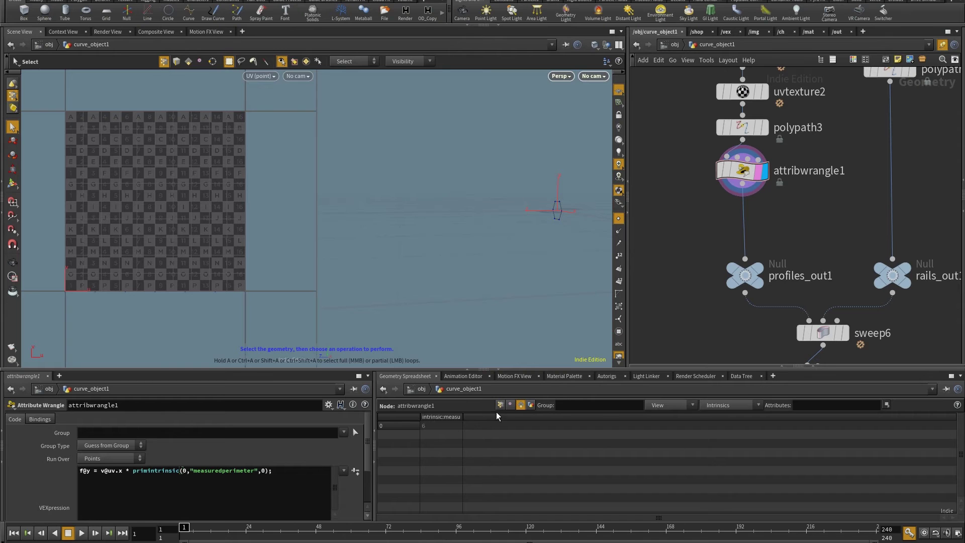
Select attribwrangle2 and inspect the swept tube and its UV layout in the viewport
{"action": "left_click", "coordinate": [500, 406]}
{"action": "middle_click_drag", "start_coordinate": [674, 301], "coordinate": [639, 177]}
{"action": "left_click", "coordinate": [789, 255]}
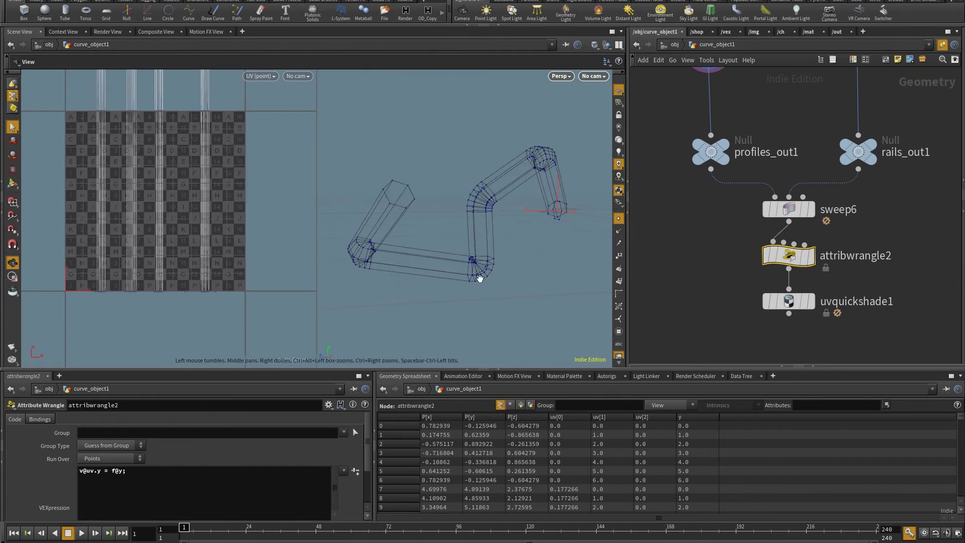
{"action": "left_click_drag", "start_coordinate": [439, 279], "coordinate": [334, 295]}
{"action": "key", "text": "h"}
{"action": "left_click_drag", "start_coordinate": [521, 244], "coordinate": [483, 236]}
{"action": "key", "text": "h"}
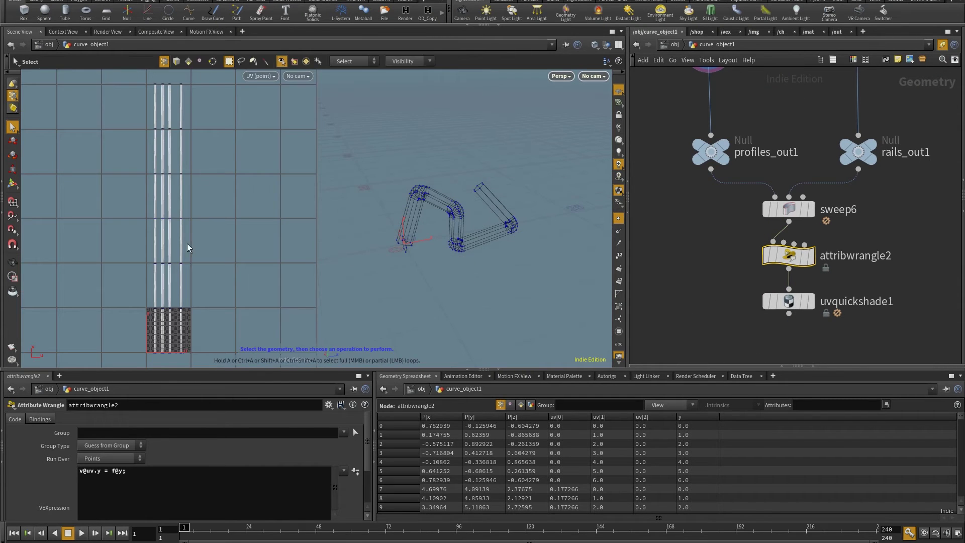
{"action": "key", "text": "Escape"}
{"action": "scroll", "coordinate": [197, 194], "scroll_direction": "up", "scroll_amount": 6}
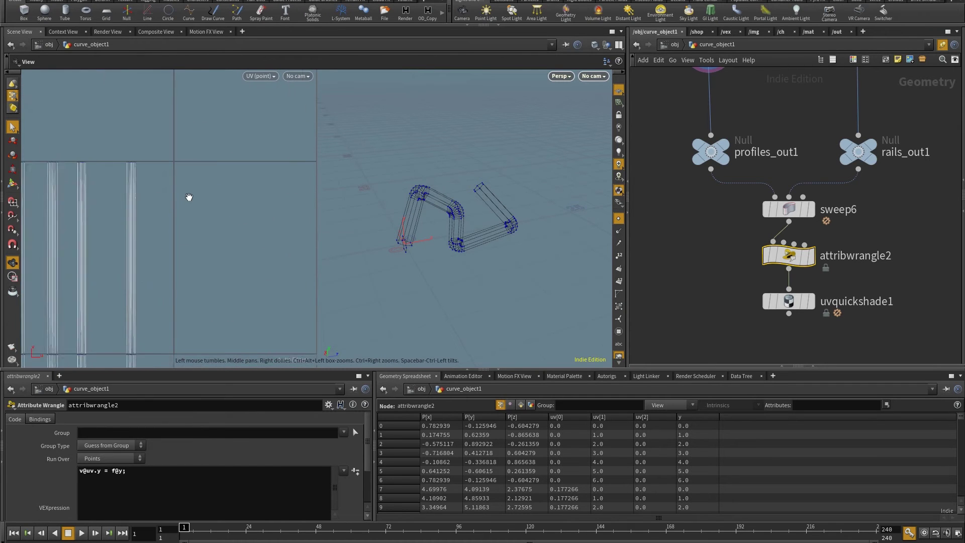
{"action": "scroll", "coordinate": [189, 197], "scroll_direction": "down", "scroll_amount": 6}
{"action": "key", "text": "s"}
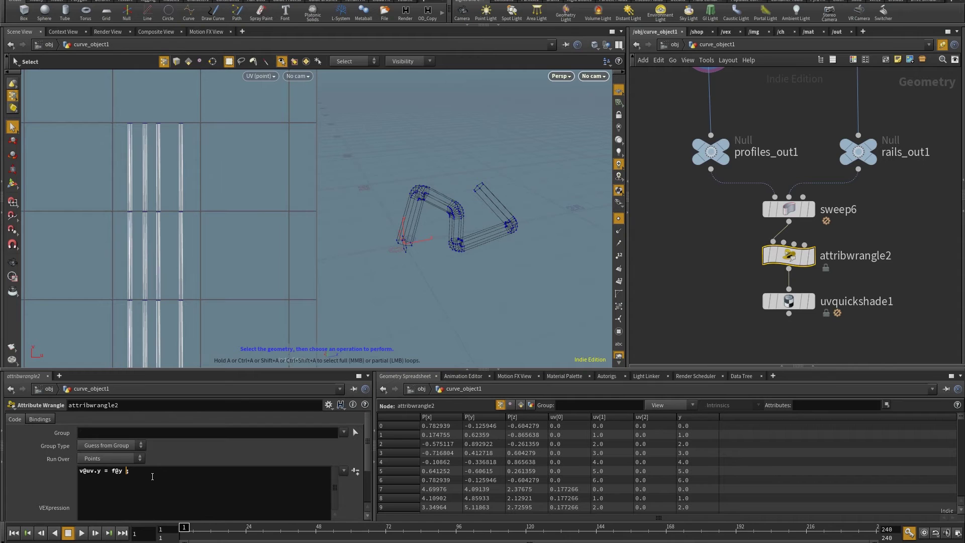
Copy the measuredperimeter lookup from attribwrangle1 into attribwrangle2's code, dividing f@y by the perimeter
{"action": "middle_click_drag", "start_coordinate": [741, 245], "coordinate": [750, 279]}
{"action": "left_click", "coordinate": [718, 80]}
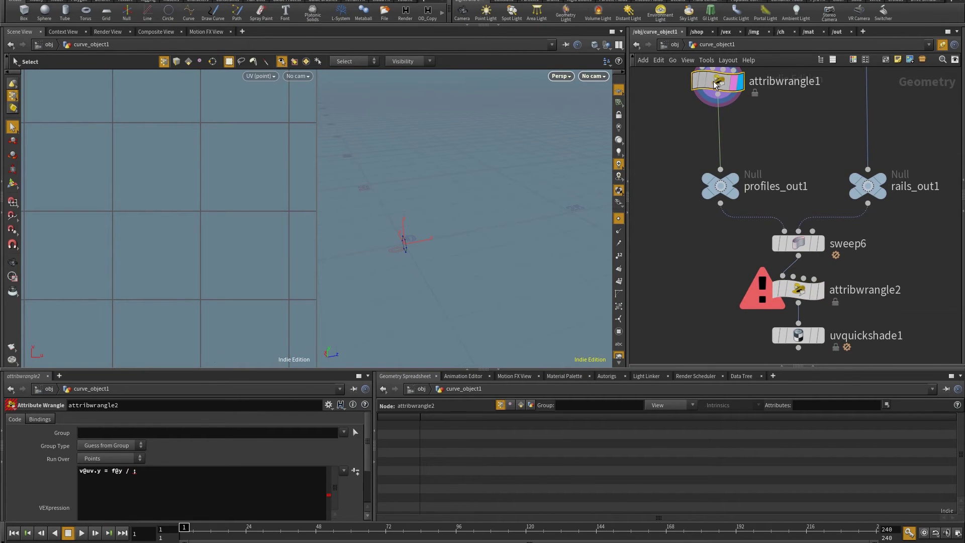
{"action": "left_click_drag", "start_coordinate": [132, 473], "coordinate": [268, 472]}
{"action": "key", "text": "ctrl+c"}
{"action": "left_click", "coordinate": [803, 294]}
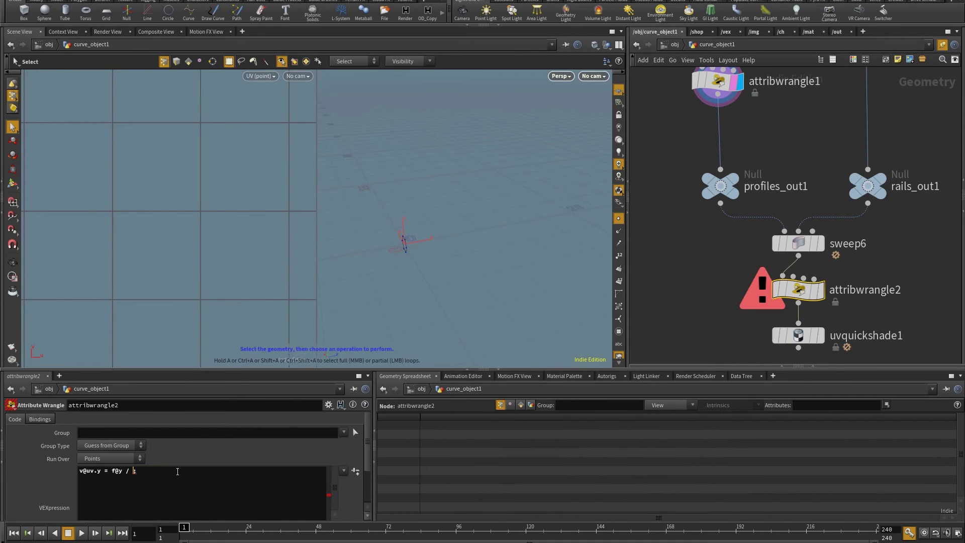
{"action": "key", "text": "ctrl+v"}
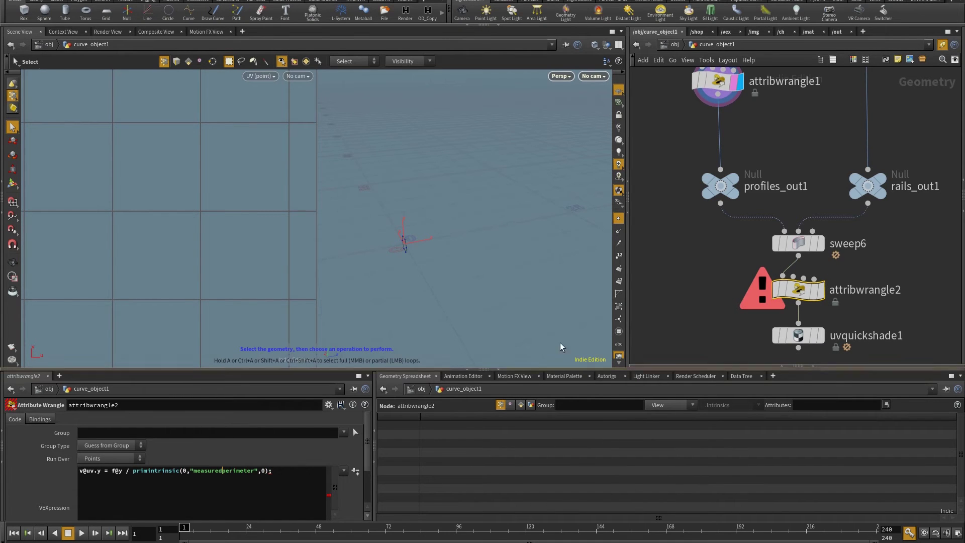
Wire rails_out1 into attribwrangle2's second input and display uvquickshade1's checker-textured sweep
{"action": "middle_click_drag", "start_coordinate": [657, 280], "coordinate": [607, 323]}
{"action": "left_click_drag", "start_coordinate": [818, 247], "coordinate": [763, 322]}
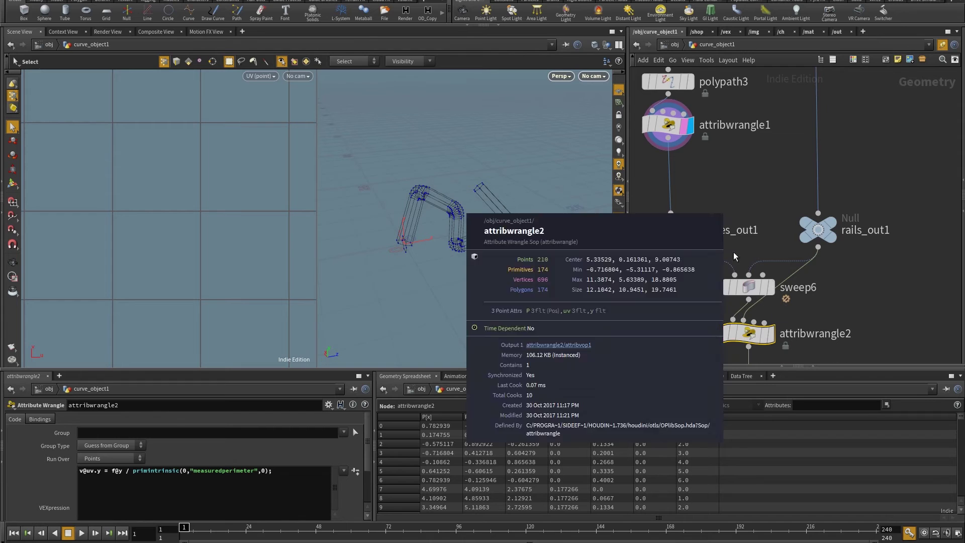
{"action": "middle_click_drag", "start_coordinate": [739, 327], "coordinate": [744, 242]}
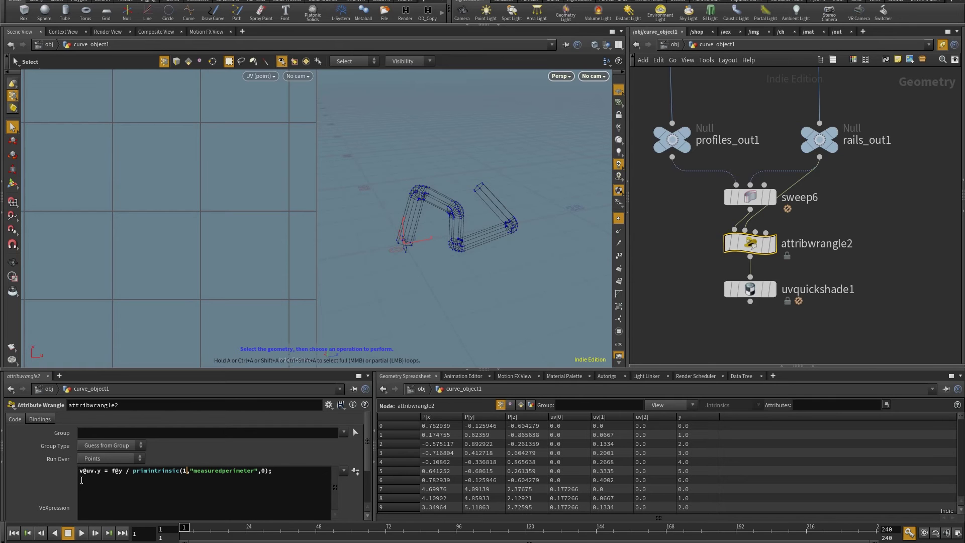
{"action": "left_click", "coordinate": [772, 289]}
Display uvquickshade1 and inspect the checker-textured tube and its UV tile
{"action": "left_click", "coordinate": [749, 289]}
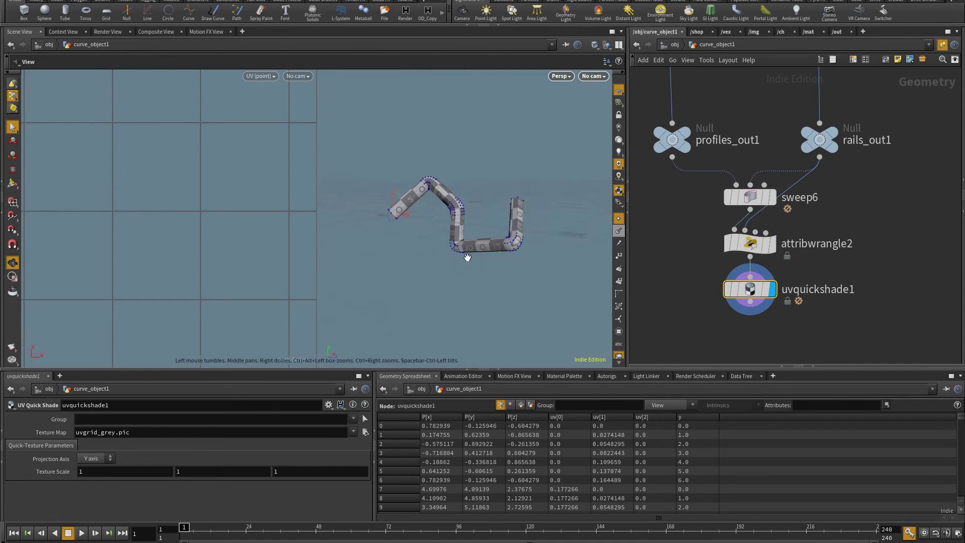
{"action": "left_click_drag", "start_coordinate": [468, 257], "coordinate": [453, 250]}
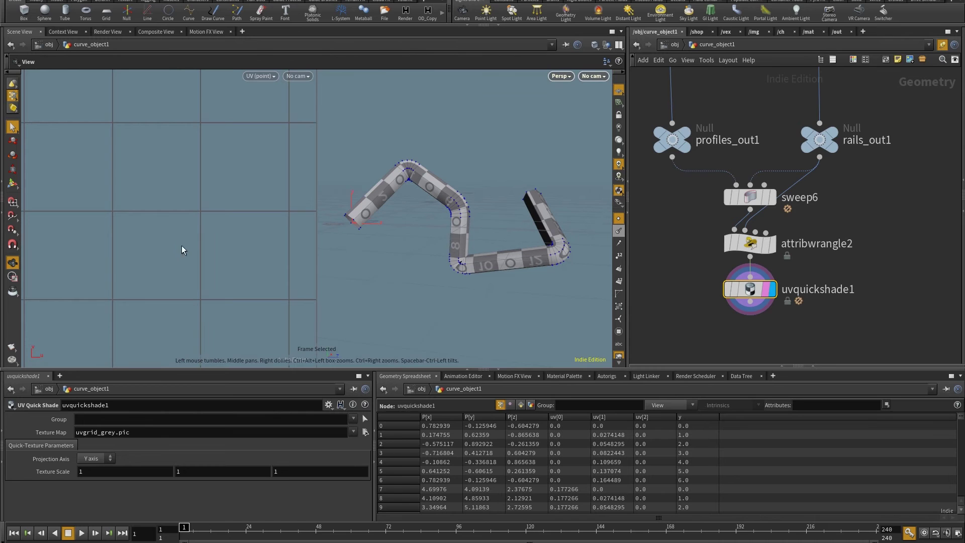
{"action": "key", "text": "2"}
{"action": "scroll", "coordinate": [222, 146], "scroll_direction": "down", "scroll_amount": 5}
{"action": "key", "text": "space+h"}
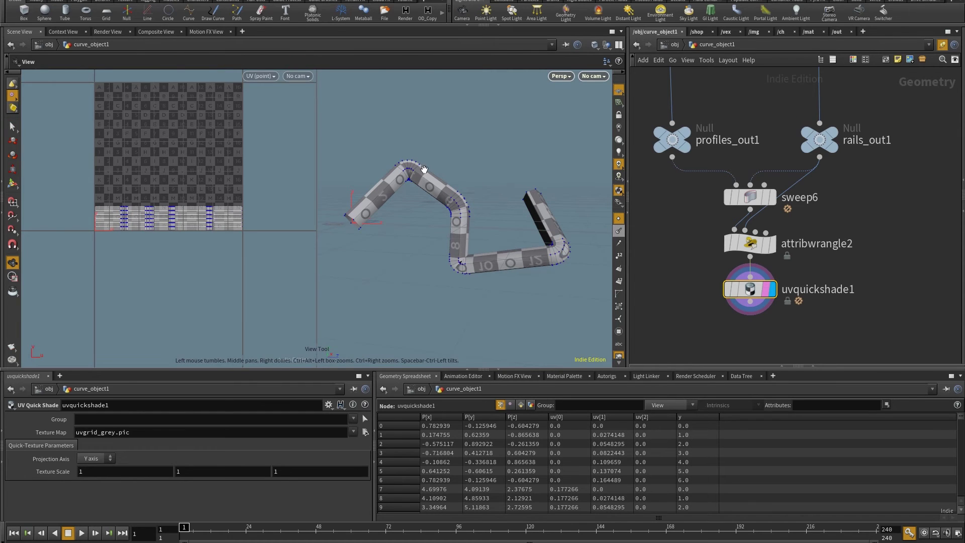
{"action": "left_click_drag", "start_coordinate": [425, 175], "coordinate": [490, 225]}
{"action": "scroll", "coordinate": [913, 173], "scroll_direction": "down", "scroll_amount": 3}
{"action": "middle_click_drag", "start_coordinate": [914, 173], "coordinate": [885, 266]}
{"action": "scroll", "coordinate": [884, 265], "scroll_direction": "up", "scroll_amount": 3}
{"action": "middle_click_drag", "start_coordinate": [854, 65], "coordinate": [852, 278]}
Select curve7 and drag its control points, including point 5, to a new rail path
{"action": "left_click", "coordinate": [811, 107]}
{"action": "key", "text": "Escape"}
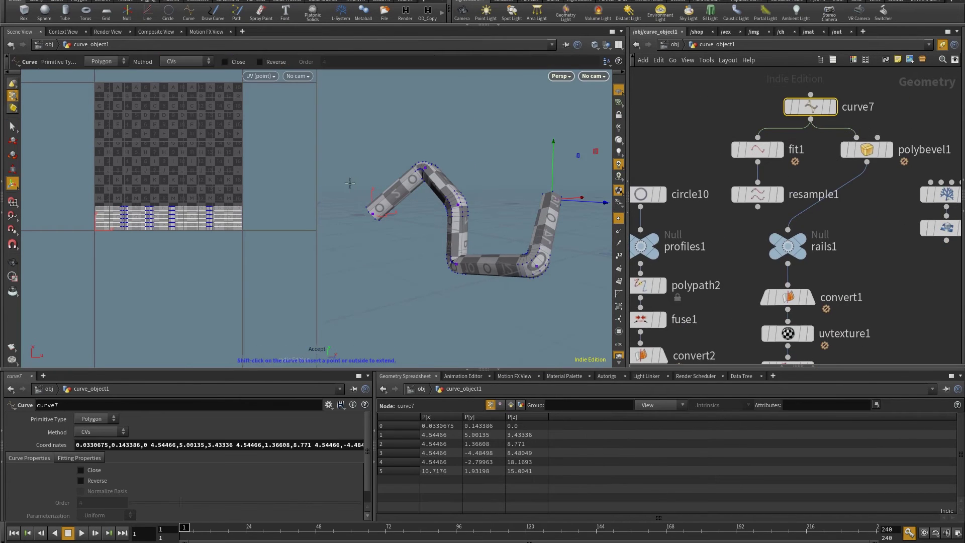
{"action": "left_click_drag", "start_coordinate": [543, 166], "coordinate": [508, 145]}
{"action": "key", "text": "Return"}
{"action": "mouse_move", "coordinate": [495, 190]}
{"action": "left_mouse_down"}
{"action": "mouse_move", "coordinate": [577, 129]}
{"action": "mouse_move", "coordinate": [538, 183]}
{"action": "mouse_move", "coordinate": [677, 82]}
{"action": "mouse_move", "coordinate": [515, 110]}
{"action": "mouse_move", "coordinate": [591, 194]}
{"action": "mouse_move", "coordinate": [541, 183]}
{"action": "mouse_move", "coordinate": [608, 142]}
{"action": "mouse_move", "coordinate": [490, 182]}
{"action": "left_mouse_up"}
{"action": "left_click_drag", "start_coordinate": [419, 199], "coordinate": [441, 205]}
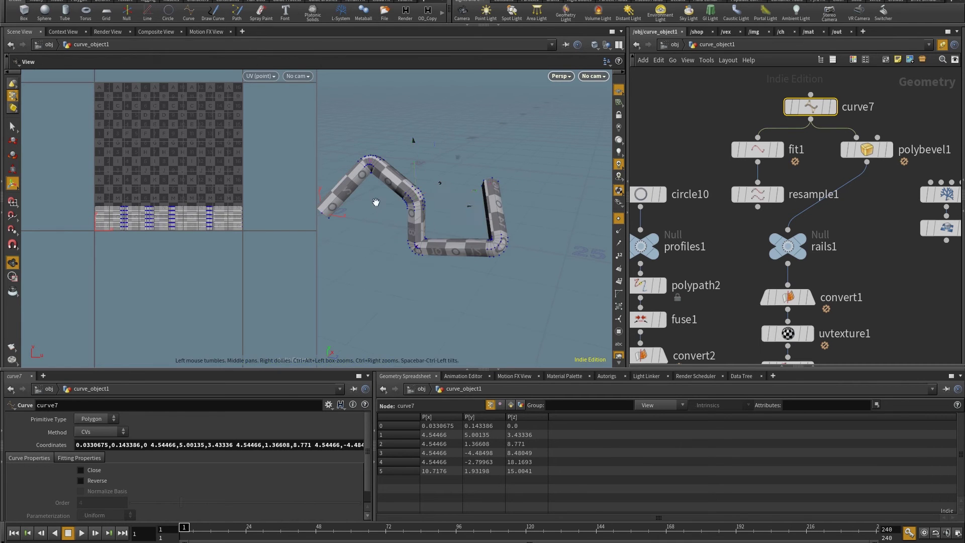
{"action": "left_click_drag", "start_coordinate": [375, 216], "coordinate": [435, 148], "text": "alt"}
{"action": "key", "text": "Escape"}
Bring the profile and rail node chains into view and select attribwrangle1
{"action": "scroll", "coordinate": [686, 233], "scroll_direction": "down", "scroll_amount": 5}
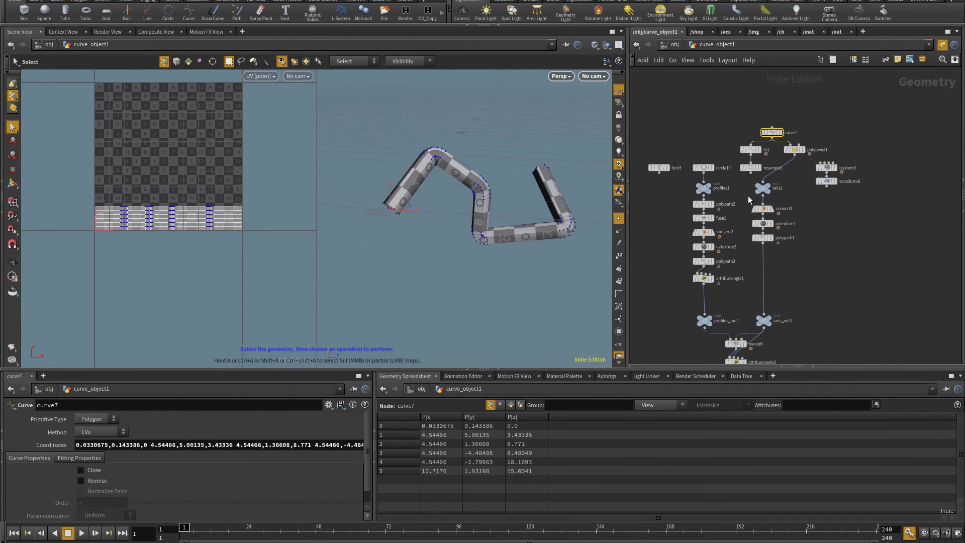
{"action": "middle_click_drag", "start_coordinate": [709, 257], "coordinate": [787, 288]}
{"action": "scroll", "coordinate": [787, 289], "scroll_direction": "up", "scroll_amount": 5}
{"action": "key", "text": "Escape"}
{"action": "left_click_drag", "start_coordinate": [468, 206], "coordinate": [436, 338]}
{"action": "middle_click_drag", "start_coordinate": [810, 361], "coordinate": [681, 117]}
{"action": "scroll", "coordinate": [850, 276], "scroll_direction": "down", "scroll_amount": 2}
{"action": "scroll", "coordinate": [710, 323], "scroll_direction": "down", "scroll_amount": 2}
{"action": "scroll", "coordinate": [769, 274], "scroll_direction": "up", "scroll_amount": 2}
{"action": "left_click", "coordinate": [766, 269]}
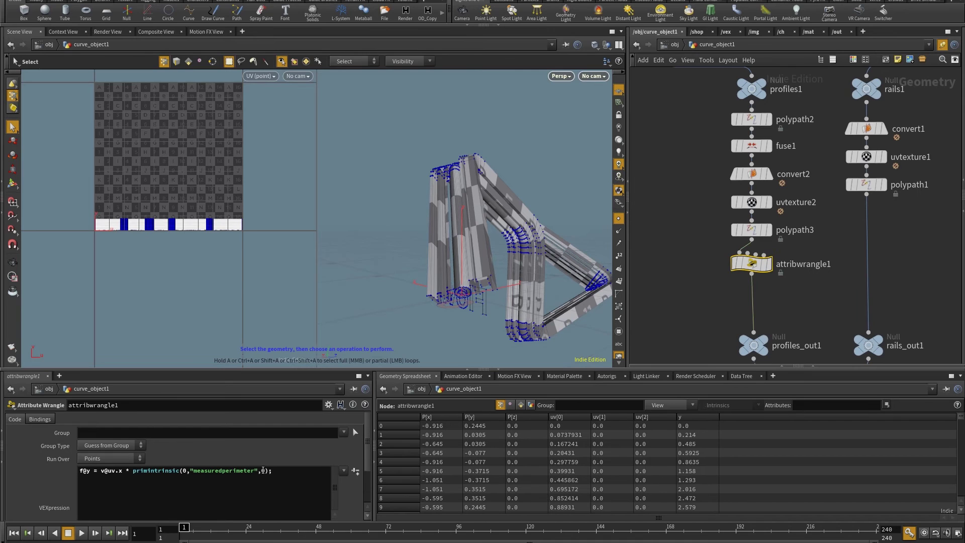
{"action": "left_click_drag", "start_coordinate": [503, 257], "coordinate": [489, 192]}
{"action": "type", "text": "primnum"}
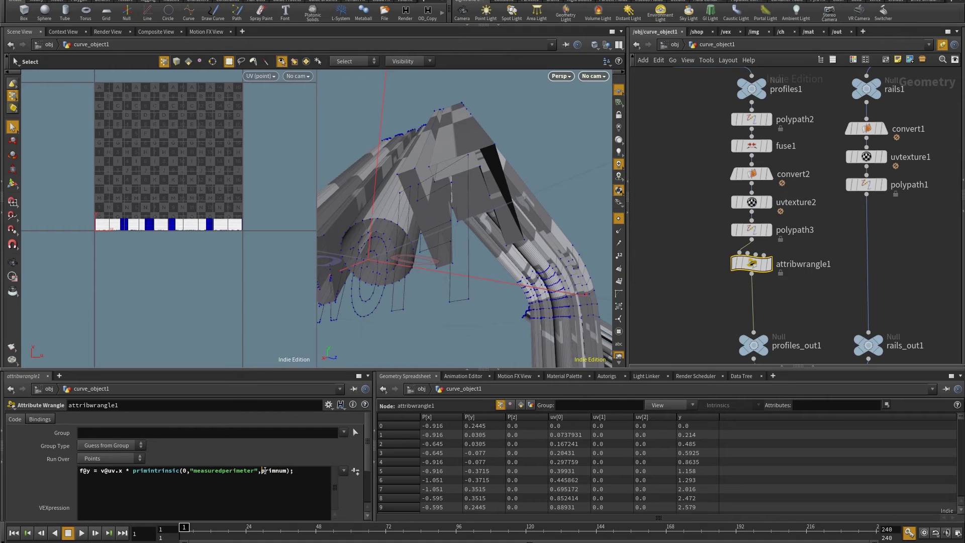
{"action": "left_click", "coordinate": [262, 471]}
{"action": "type", "text": "@"}
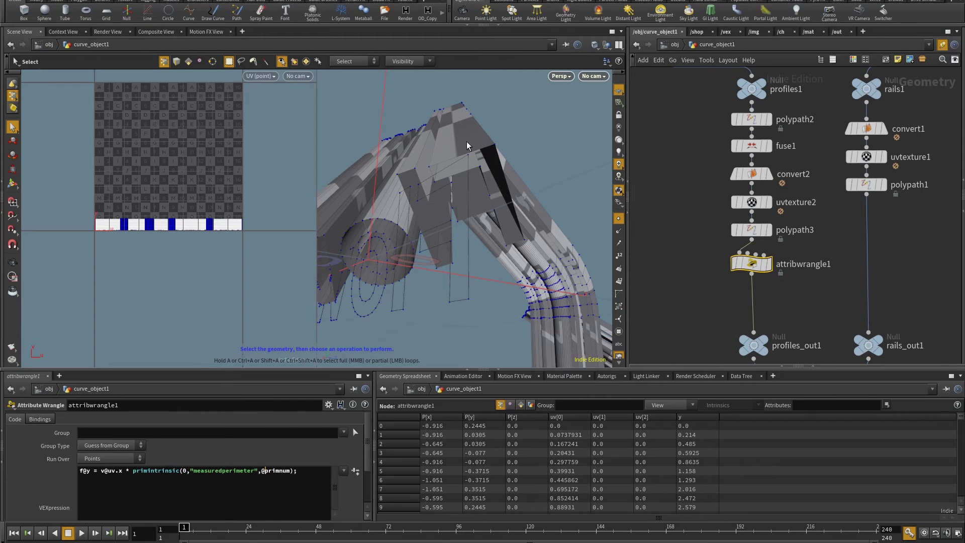
{"action": "left_click_drag", "start_coordinate": [415, 179], "coordinate": [542, 174], "text": "alt"}
{"action": "key", "text": "Escape"}
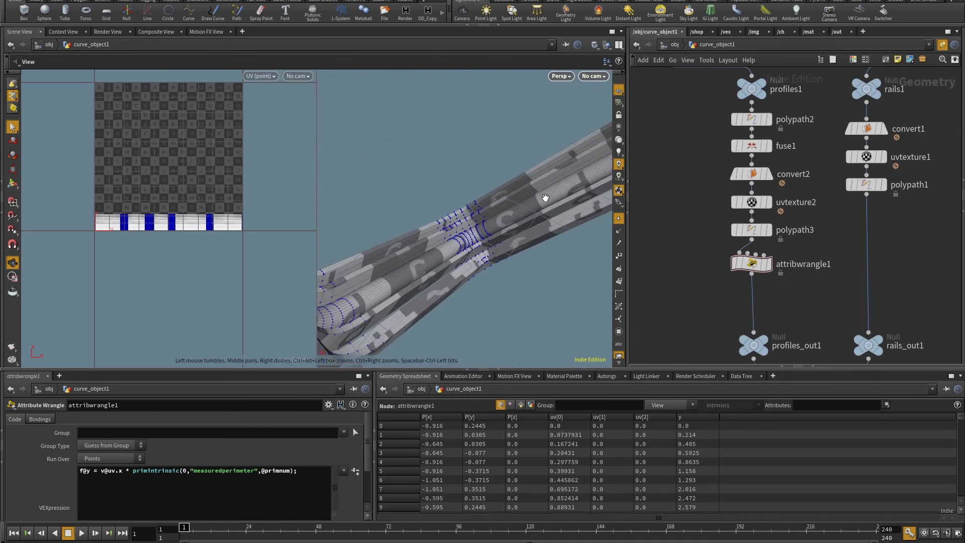
{"action": "left_click_drag", "start_coordinate": [546, 197], "coordinate": [534, 213]}
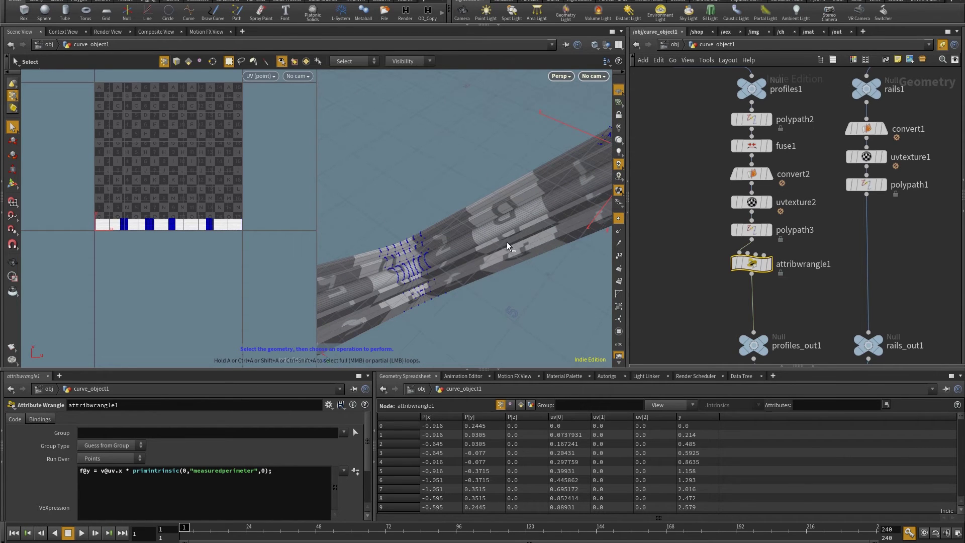
{"action": "key", "text": "ctrl+z"}
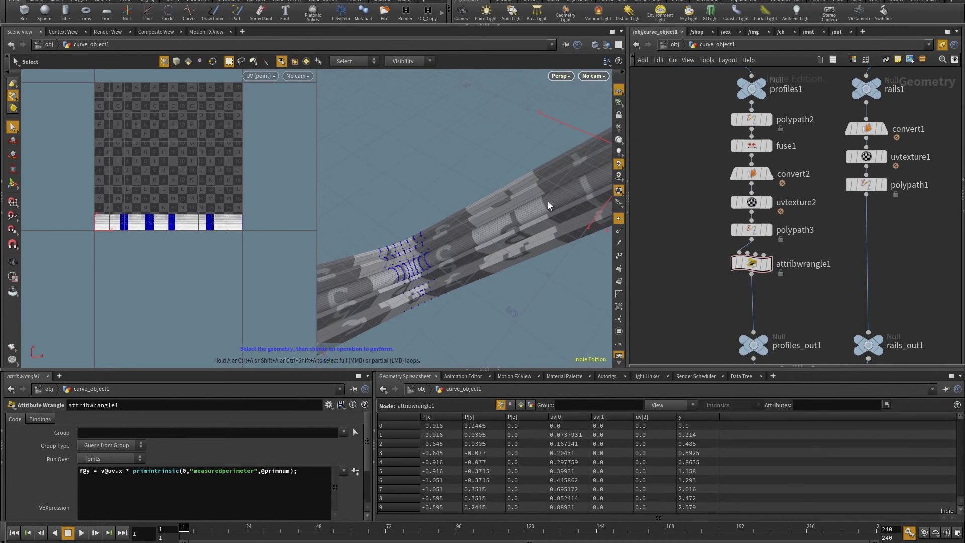
{"action": "left_click_drag", "start_coordinate": [463, 190], "coordinate": [450, 271]}
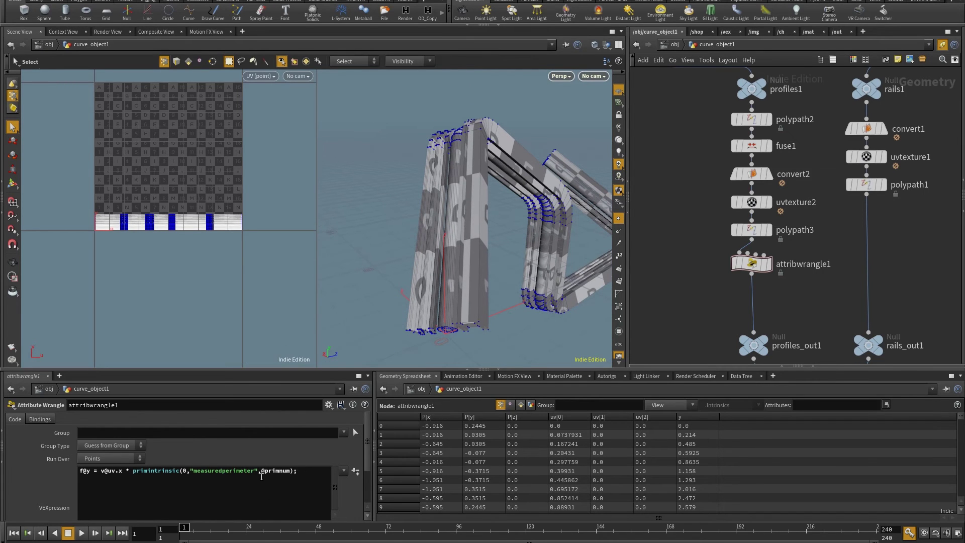
{"action": "left_click_drag", "start_coordinate": [452, 242], "coordinate": [459, 237]}
Wire transform6's branches into rails1 and orbit around the resulting textured tree
{"action": "left_click_drag", "start_coordinate": [446, 269], "coordinate": [597, 209]}
{"action": "middle_click_drag", "start_coordinate": [927, 90], "coordinate": [769, 231]}
{"action": "left_click_drag", "start_coordinate": [832, 227], "coordinate": [708, 211]}
{"action": "key", "text": "Escape"}
{"action": "left_click_drag", "start_coordinate": [453, 201], "coordinate": [466, 233]}
{"action": "key", "text": "Escape"}
{"action": "scroll", "coordinate": [525, 228], "scroll_direction": "up", "scroll_amount": 10}
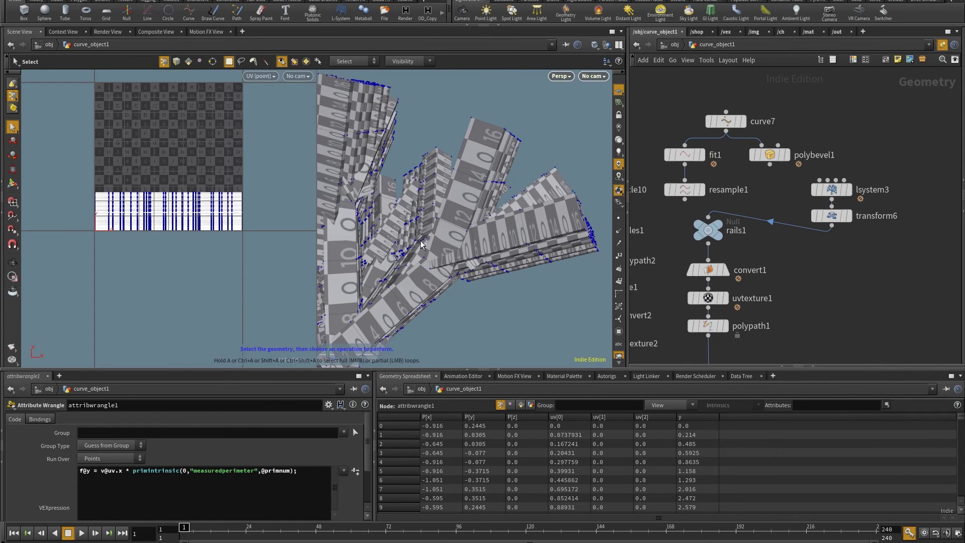
{"action": "scroll", "coordinate": [524, 218], "scroll_direction": "down", "scroll_amount": 6}
{"action": "scroll", "coordinate": [484, 217], "scroll_direction": "up", "scroll_amount": 8}
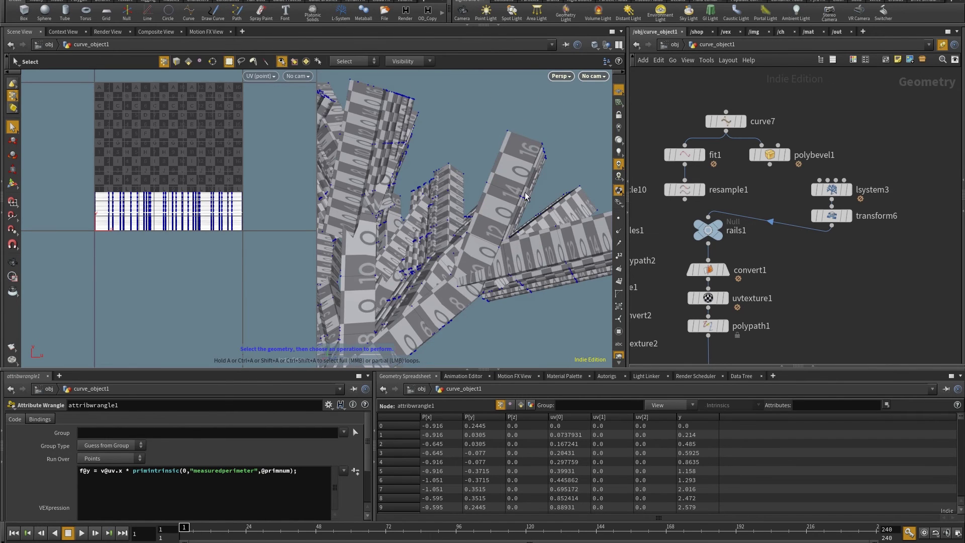
{"action": "left_click_drag", "start_coordinate": [483, 218], "coordinate": [410, 254]}
{"action": "middle_click_drag", "start_coordinate": [729, 362], "coordinate": [778, 196]}
{"action": "key", "text": "Tab"}
{"action": "type", "text": "wr"}
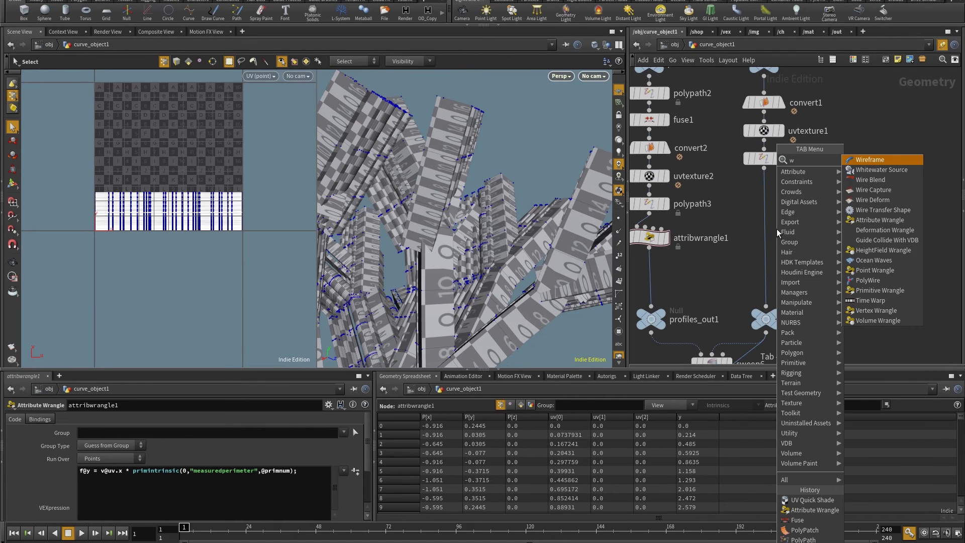
{"action": "left_click", "coordinate": [865, 161]}
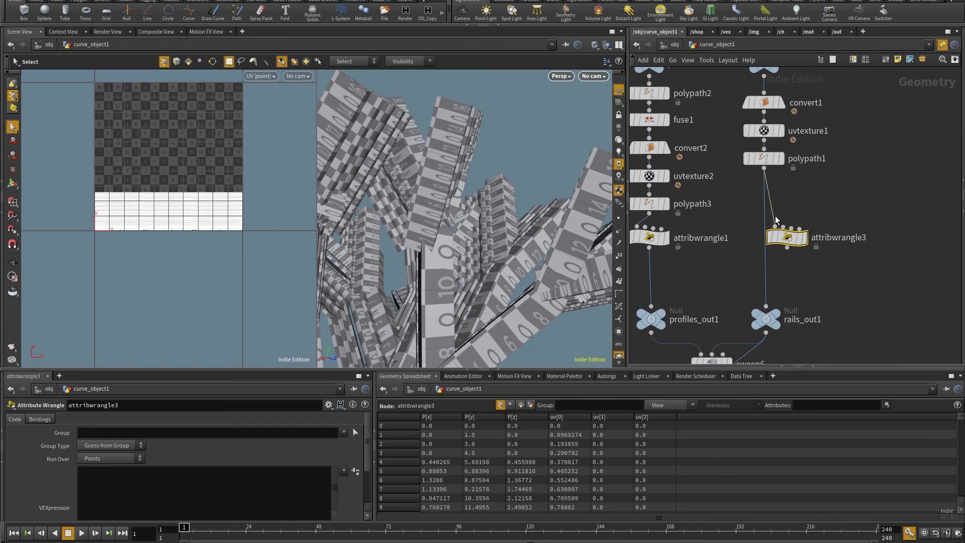
{"action": "left_click", "coordinate": [766, 305]}
{"action": "left_click_drag", "start_coordinate": [774, 265], "coordinate": [766, 255]}
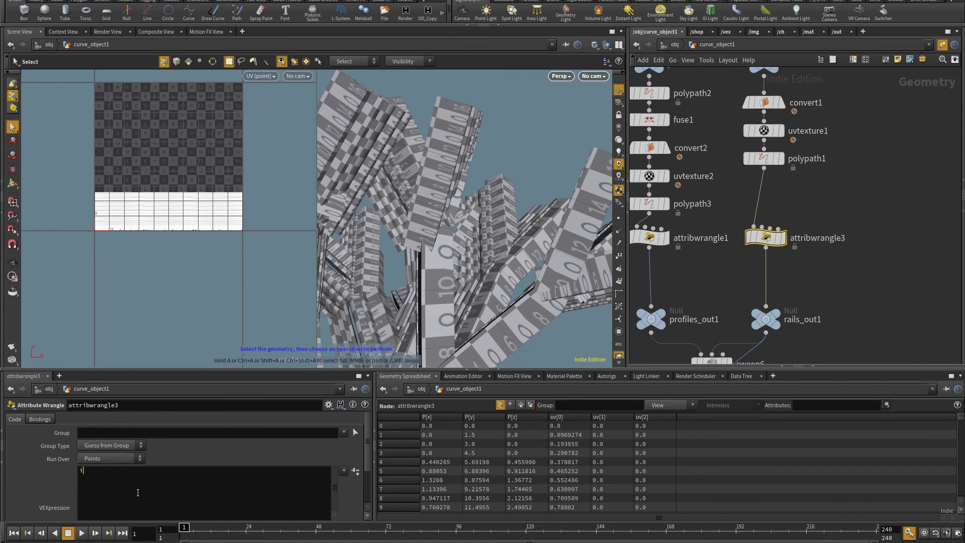
{"action": "type", "text": "athID = @primnum;"}
{"action": "left_click", "coordinate": [840, 205]}
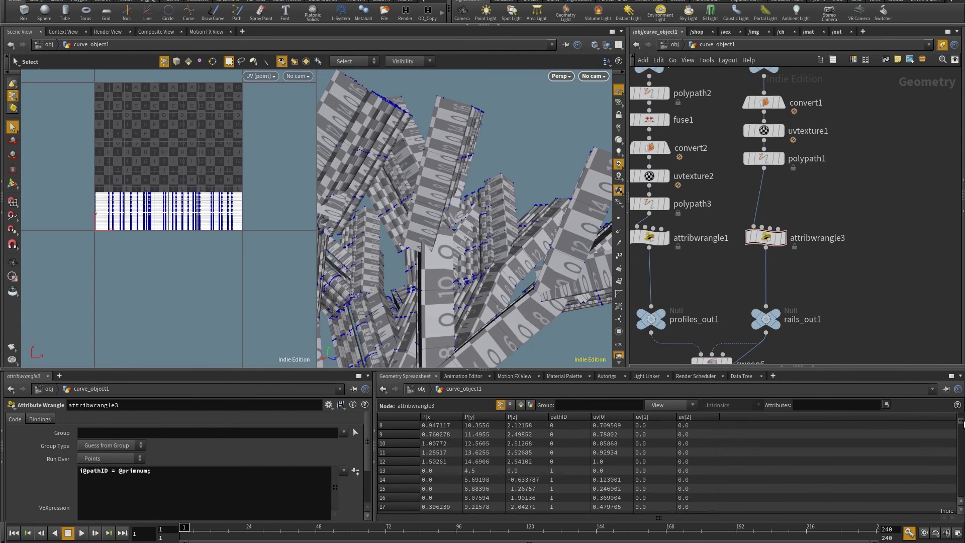
{"action": "middle_click_drag", "start_coordinate": [769, 349], "coordinate": [806, 216]}
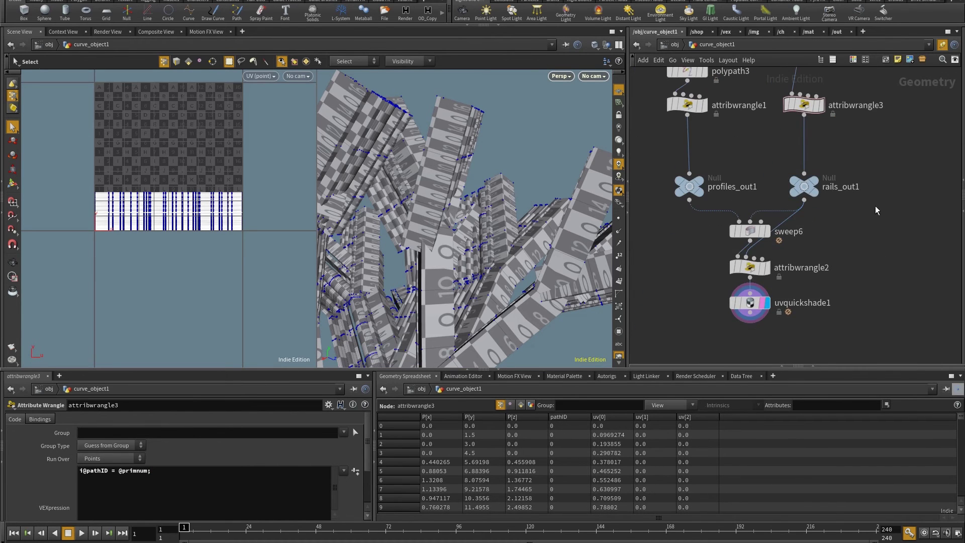
{"action": "left_click", "coordinate": [758, 237]}
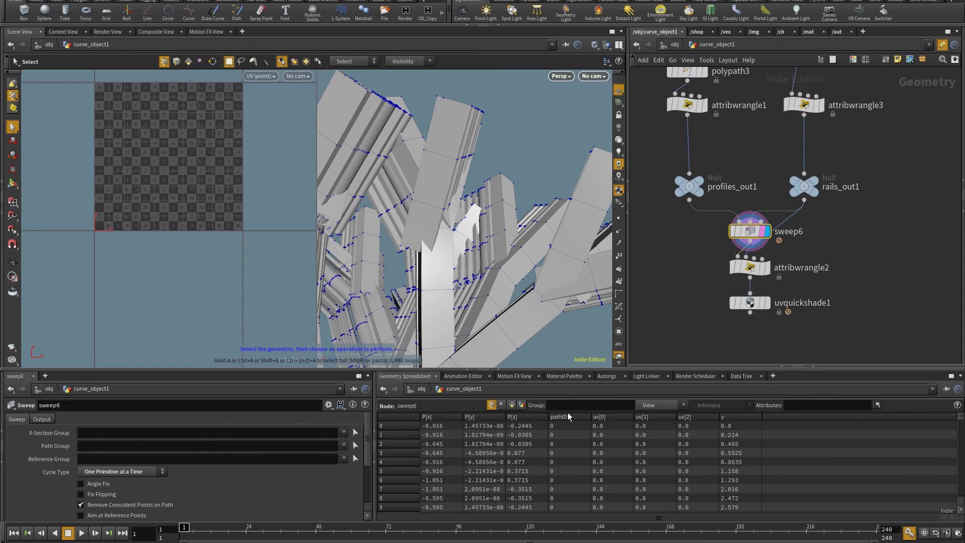
{"action": "mouse_move", "coordinate": [961, 420]}
{"action": "left_mouse_down"}
{"action": "mouse_move", "coordinate": [960, 477]}
{"action": "mouse_move", "coordinate": [960, 421]}
{"action": "left_mouse_up"}
{"action": "middle_click_drag", "start_coordinate": [805, 172], "coordinate": [812, 224]}
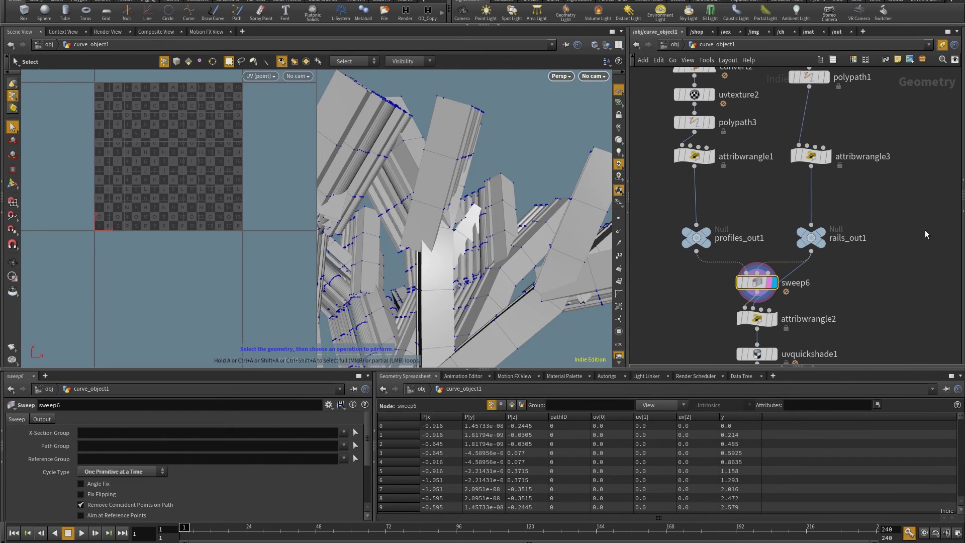
{"action": "left_click", "coordinate": [756, 319]}
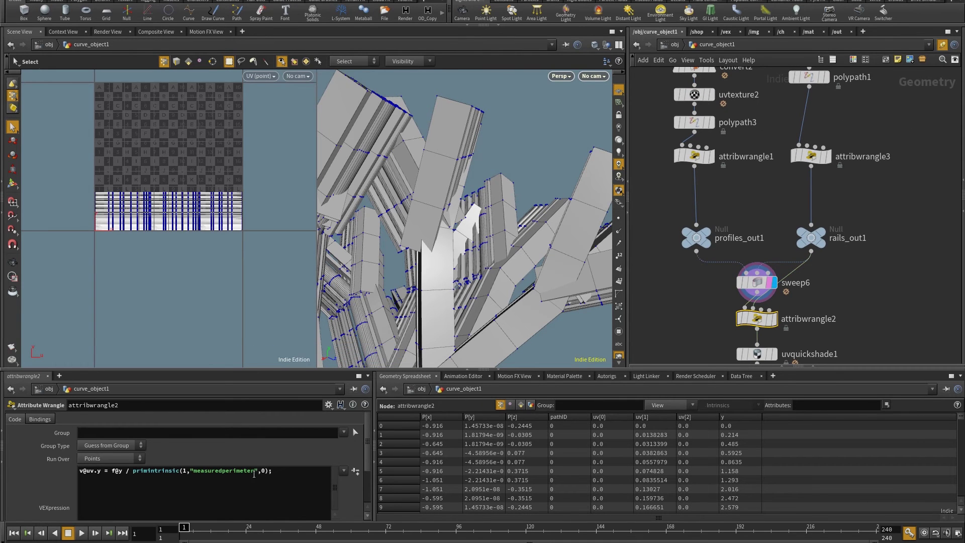
{"action": "middle_click", "coordinate": [814, 239]}
{"action": "type", "text": "pathID"}
Display uvquickshade1 and orbit the checker-textured branches to verify even UV tiles
{"action": "middle_click_drag", "start_coordinate": [776, 360], "coordinate": [792, 301]}
{"action": "left_click", "coordinate": [791, 295]}
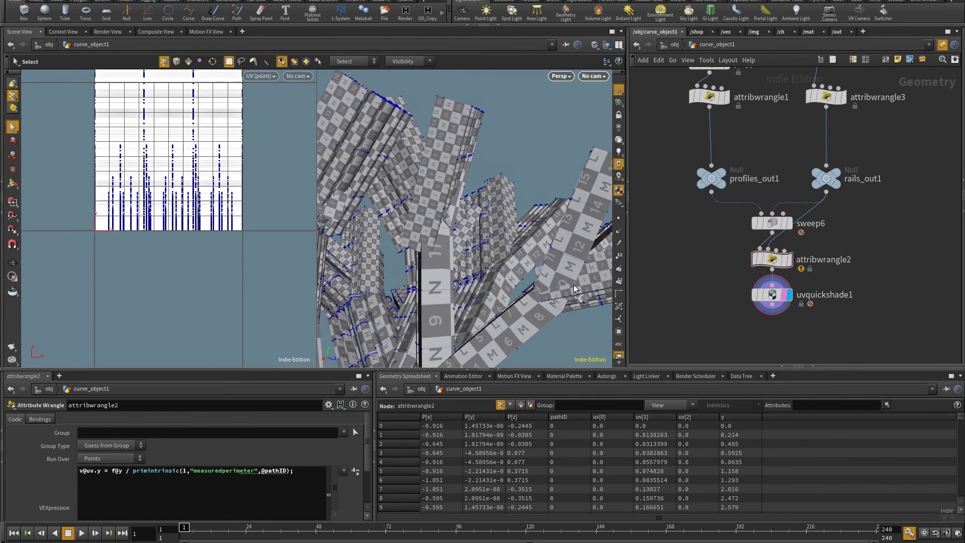
{"action": "key", "text": "h"}
{"action": "scroll", "coordinate": [422, 186], "scroll_direction": "up", "scroll_amount": 5}
{"action": "left_click_drag", "start_coordinate": [422, 186], "coordinate": [546, 185]}
{"action": "left_click_drag", "start_coordinate": [359, 253], "coordinate": [405, 223]}
{"action": "scroll", "coordinate": [236, 240], "scroll_direction": "up", "scroll_amount": 3}
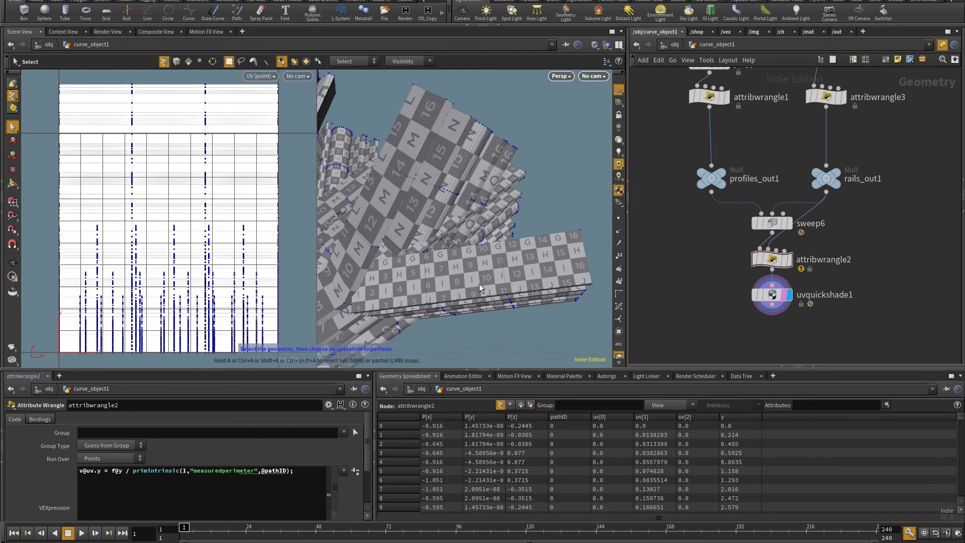
{"action": "key", "text": "space"}
{"action": "left_click_drag", "start_coordinate": [479, 264], "coordinate": [466, 284]}
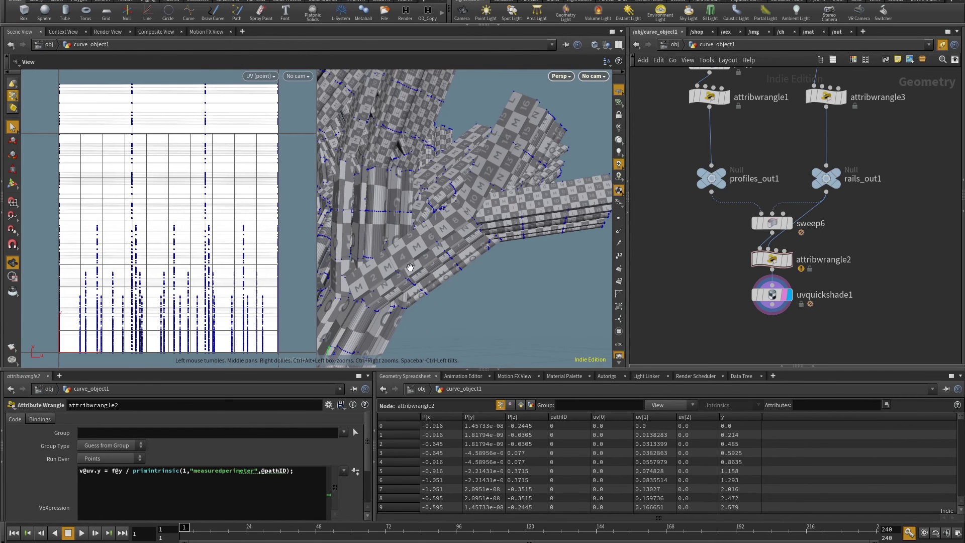
{"action": "left_click_drag", "start_coordinate": [419, 259], "coordinate": [519, 217]}
{"action": "middle_click_drag", "start_coordinate": [799, 357], "coordinate": [801, 295]}
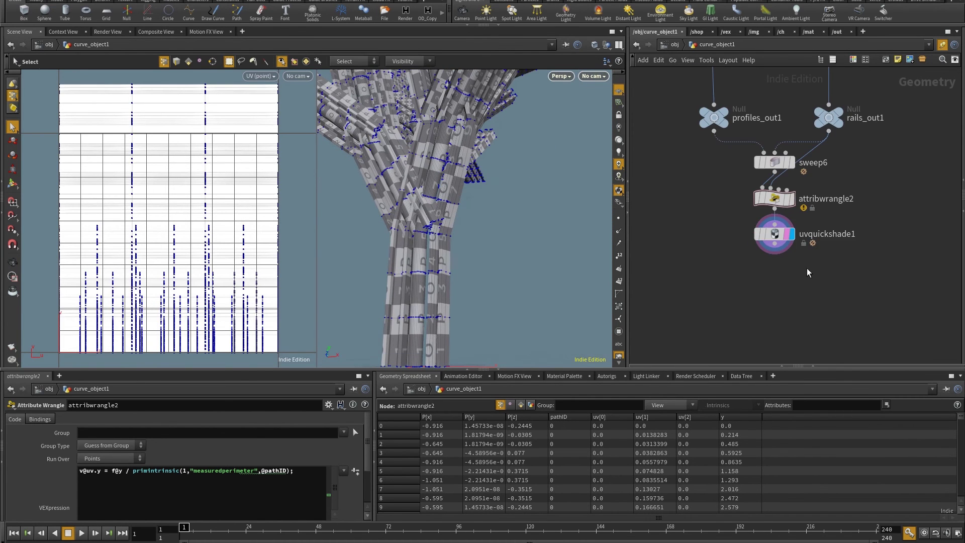
{"action": "left_click_drag", "start_coordinate": [782, 237], "coordinate": [781, 304]}
Insert a UV Layout node, uvlayout1, between attribwrangle2 and uvquickshade1
{"action": "key", "text": "Tab"}
{"action": "type", "text": "uvl"}
{"action": "left_click", "coordinate": [925, 160]}
{"action": "left_click", "coordinate": [871, 256]}
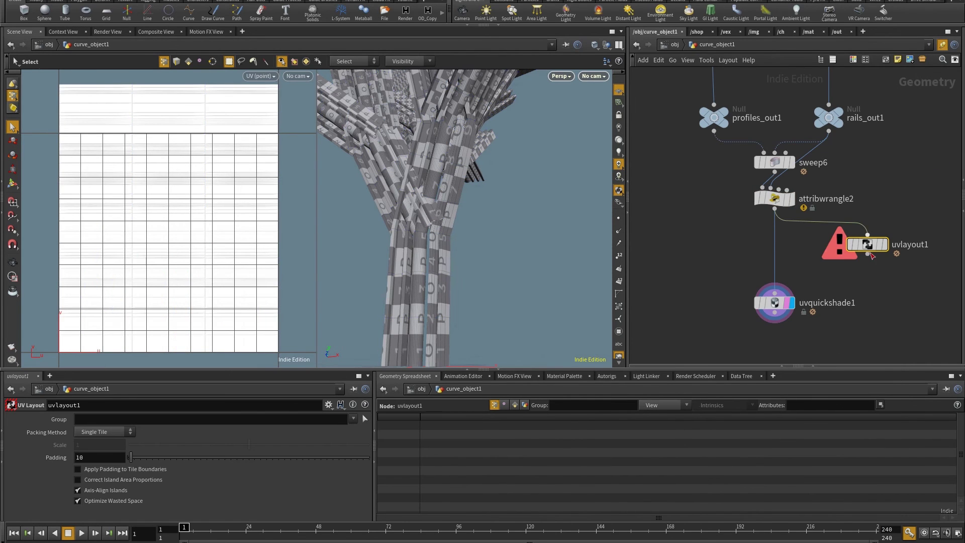
{"action": "left_click", "coordinate": [776, 294]}
{"action": "left_click_drag", "start_coordinate": [863, 250], "coordinate": [762, 258]}
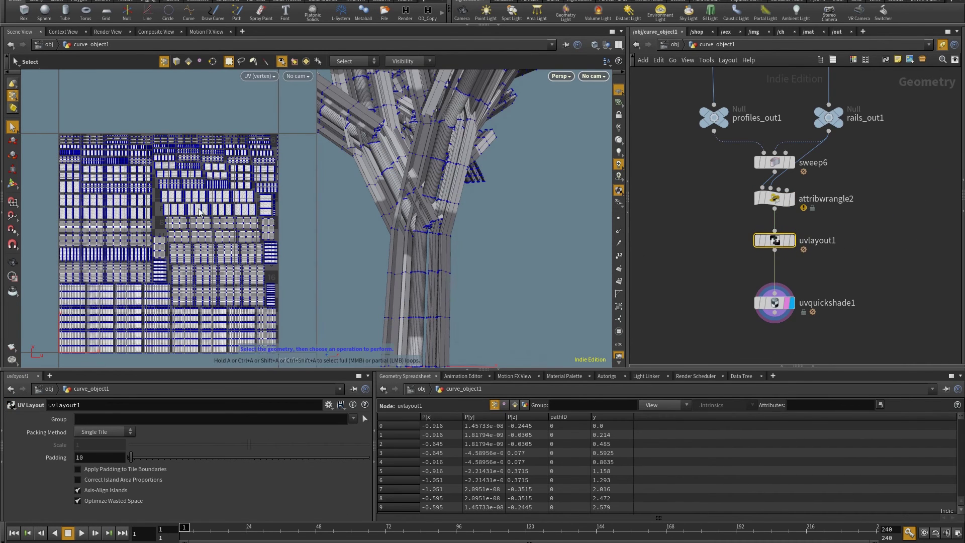
{"action": "left_click_drag", "start_coordinate": [777, 308], "coordinate": [777, 287]}
{"action": "key", "text": "h"}
{"action": "key", "text": "h"}
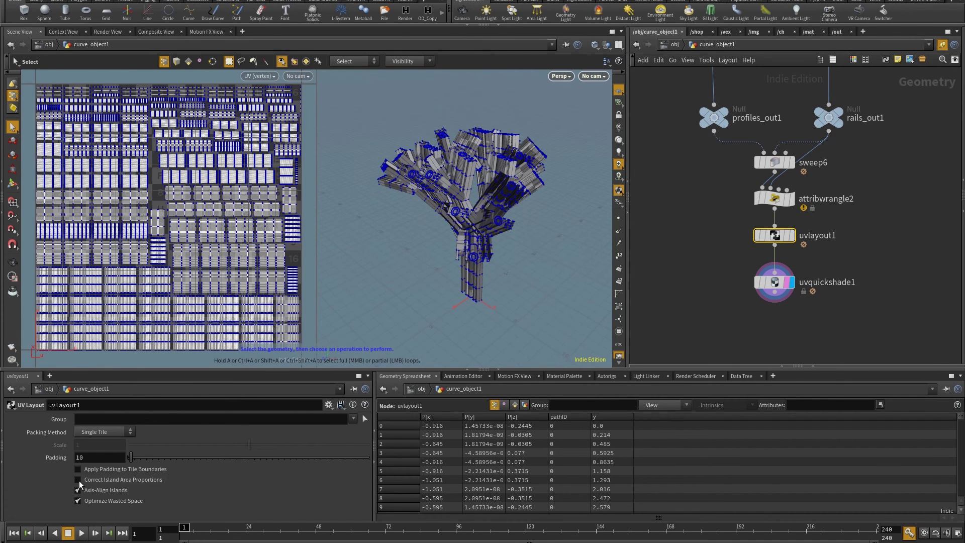
Enable Correct Island Area Proportions on uvlayout1 and tumble the tree to check the checker
{"action": "left_click", "coordinate": [78, 479]}
{"action": "key", "text": "Escape"}
{"action": "left_click_drag", "start_coordinate": [452, 201], "coordinate": [321, 102]}
{"action": "scroll", "coordinate": [503, 242], "scroll_direction": "up", "scroll_amount": 5}
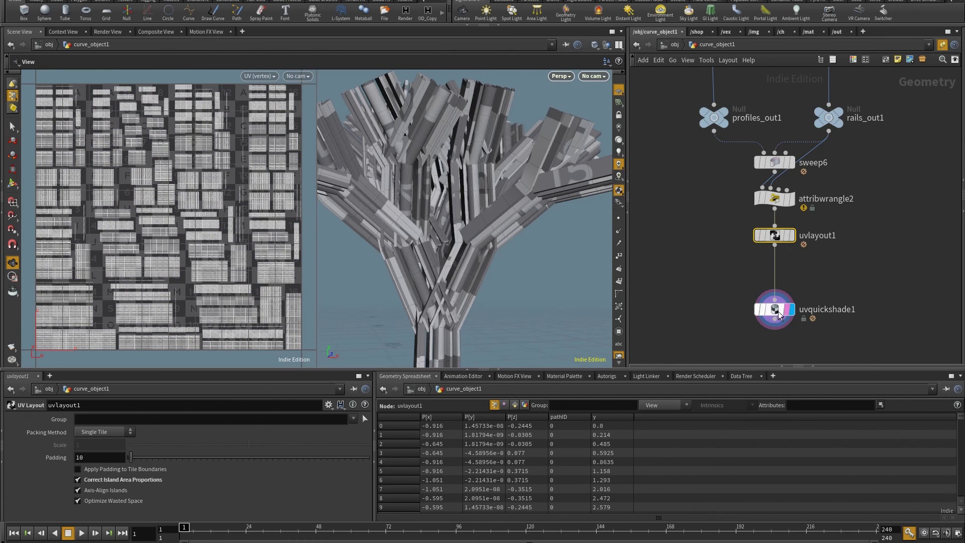
{"action": "key", "text": "Tab"}
Add uvtransform1 after uvlayout1 feeding uvquickshade1, with Scale raised from 1 to 10
{"action": "left_click", "coordinate": [757, 342]}
{"action": "left_click", "coordinate": [811, 277]}
{"action": "left_click_drag", "start_coordinate": [809, 288], "coordinate": [790, 295]}
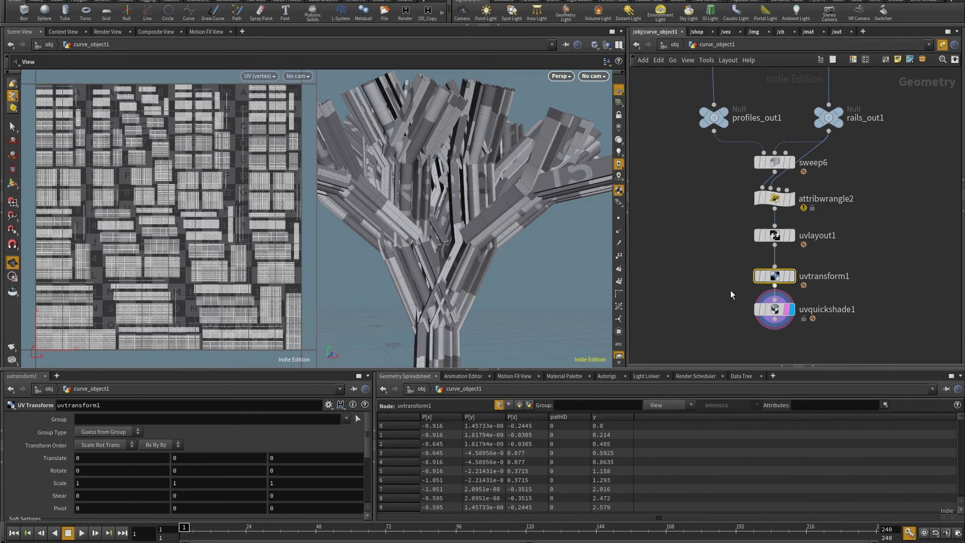
{"action": "middle_click_drag", "start_coordinate": [65, 476], "coordinate": [111, 470]}
{"action": "left_click_drag", "start_coordinate": [478, 281], "coordinate": [452, 216]}
{"action": "scroll", "coordinate": [775, 267], "scroll_direction": "down", "scroll_amount": 5}
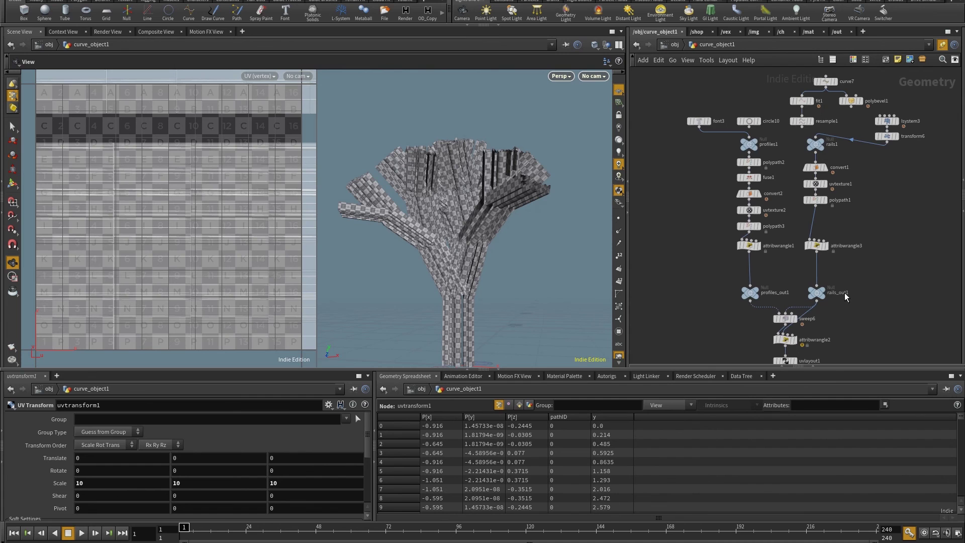
{"action": "scroll", "coordinate": [844, 293], "scroll_direction": "up", "scroll_amount": 2}
{"action": "scroll", "coordinate": [496, 244], "scroll_direction": "up", "scroll_amount": 3}
Bypass uvtransform1 and select uvlayout1 to view its settings
{"action": "key", "text": "s"}
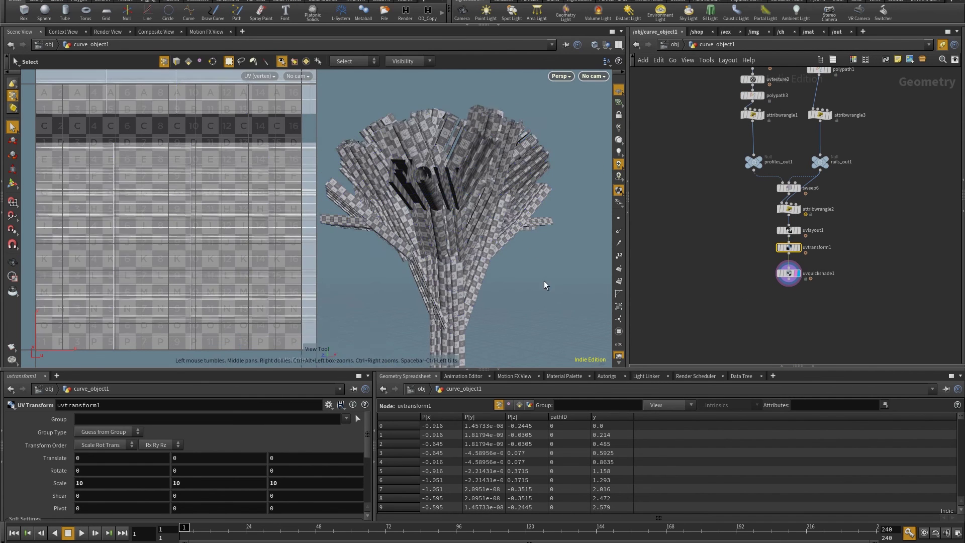
{"action": "key", "text": "Escape"}
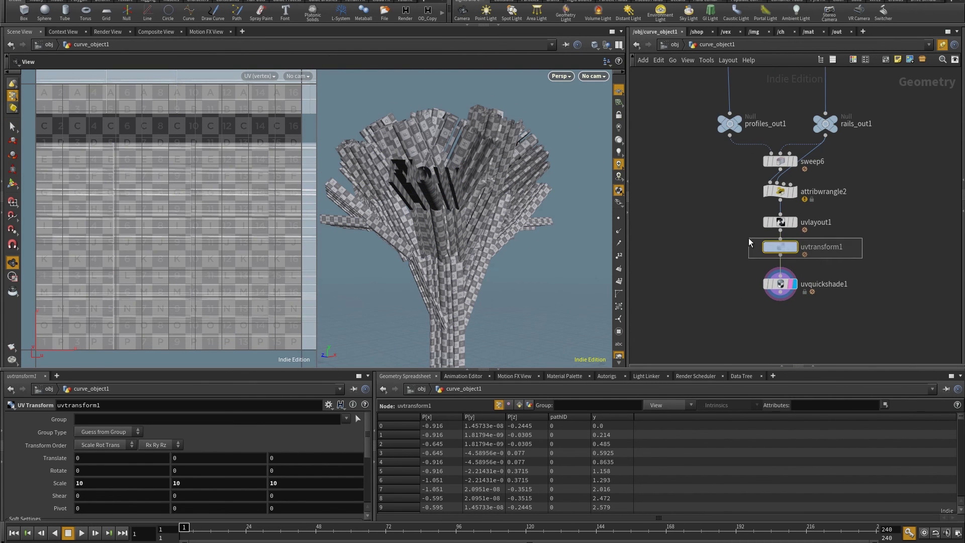
{"action": "left_click", "coordinate": [763, 232]}
{"action": "left_click_drag", "start_coordinate": [600, 204], "coordinate": [561, 208]}
{"action": "scroll", "coordinate": [783, 223], "scroll_direction": "up", "scroll_amount": 3}
{"action": "left_click", "coordinate": [780, 220]}
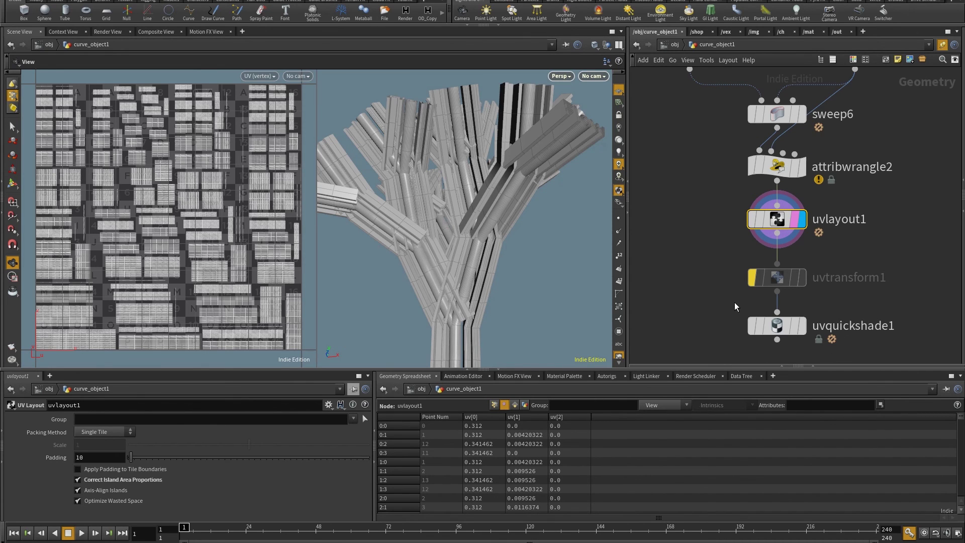
Shift uvtransform1 and uvquickshade1 down and drop a Fuse node below uvlayout1
{"action": "left_click_drag", "start_coordinate": [856, 348], "coordinate": [855, 346]}
{"action": "middle_click_drag", "start_coordinate": [854, 268], "coordinate": [773, 182]}
{"action": "left_click_drag", "start_coordinate": [776, 190], "coordinate": [777, 223]}
{"action": "middle_click_drag", "start_coordinate": [879, 171], "coordinate": [862, 214]}
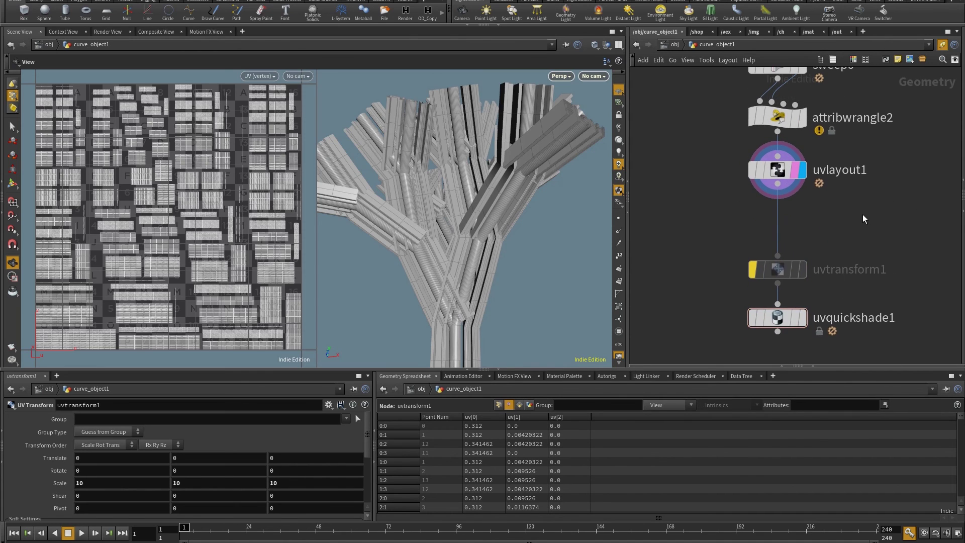
{"action": "key", "text": "Tab"}
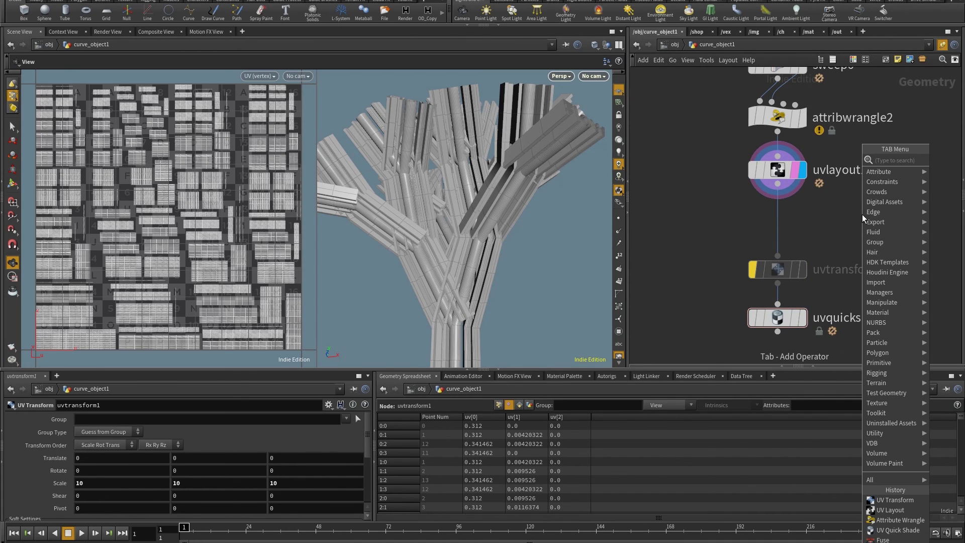
{"action": "type", "text": "fuse"}
{"action": "key", "text": "Return"}
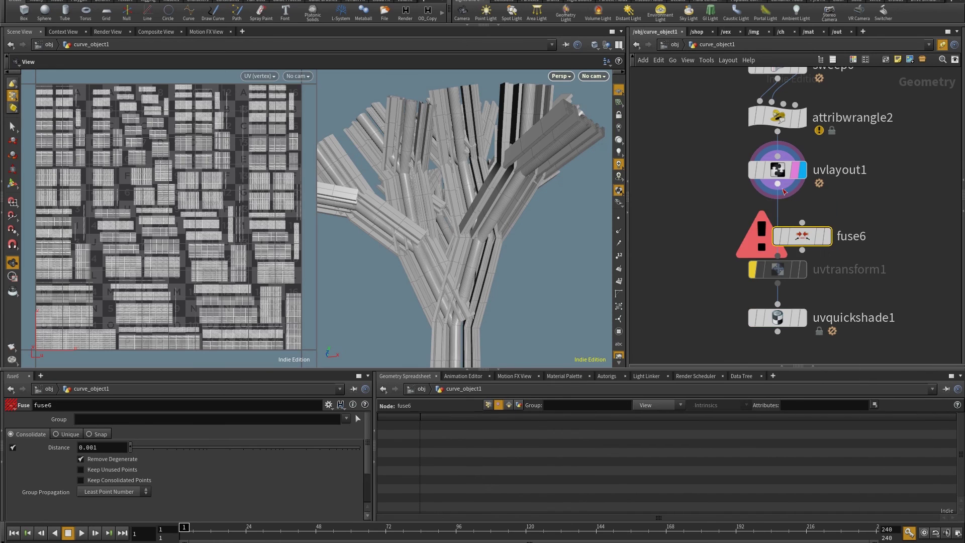
{"action": "left_click", "coordinate": [778, 223]}
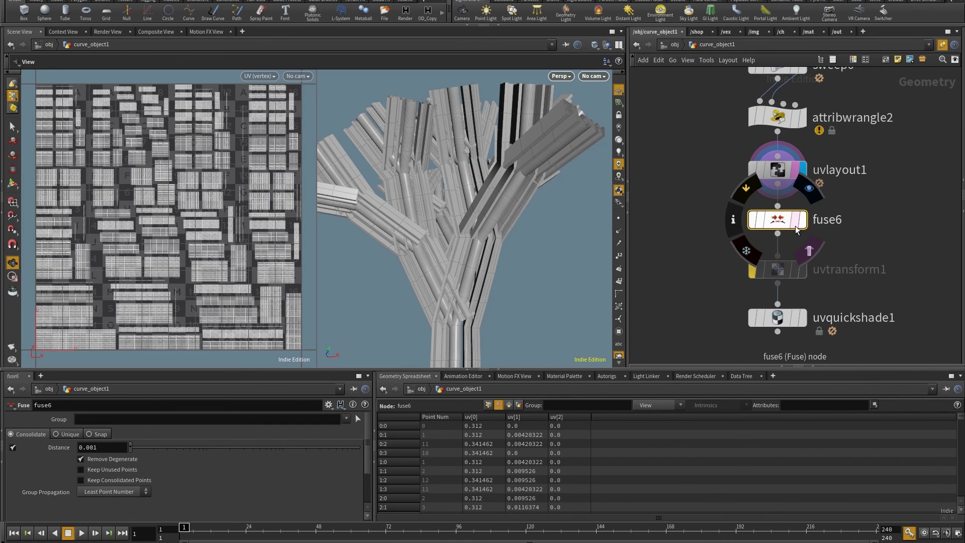
Try moving a single tube face with an Edit, then delete that edit to restore the tube
{"action": "left_click", "coordinate": [778, 170]}
{"action": "left_click_drag", "start_coordinate": [503, 226], "coordinate": [537, 226]}
{"action": "left_click_drag", "start_coordinate": [474, 236], "coordinate": [498, 194]}
{"action": "key", "text": "s"}
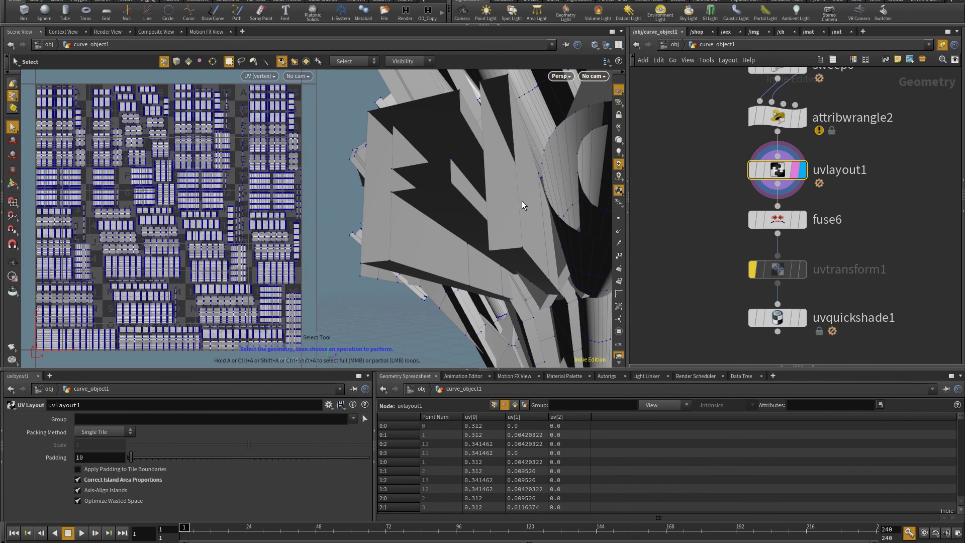
{"action": "left_click", "coordinate": [522, 201]}
{"action": "key", "text": "t"}
{"action": "left_click_drag", "start_coordinate": [542, 207], "coordinate": [434, 191]}
{"action": "key", "text": "Escape"}
{"action": "key", "text": "t"}
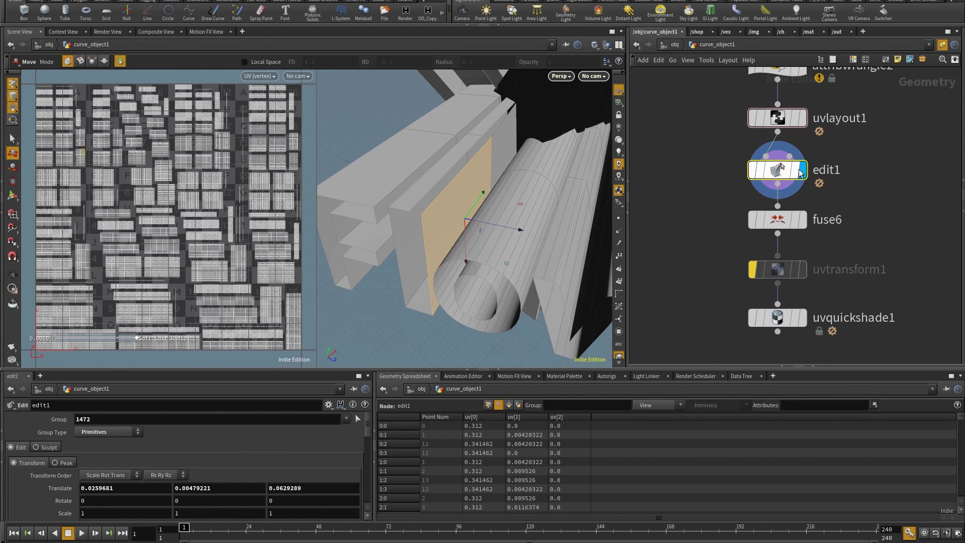
{"action": "key", "text": "Delete"}
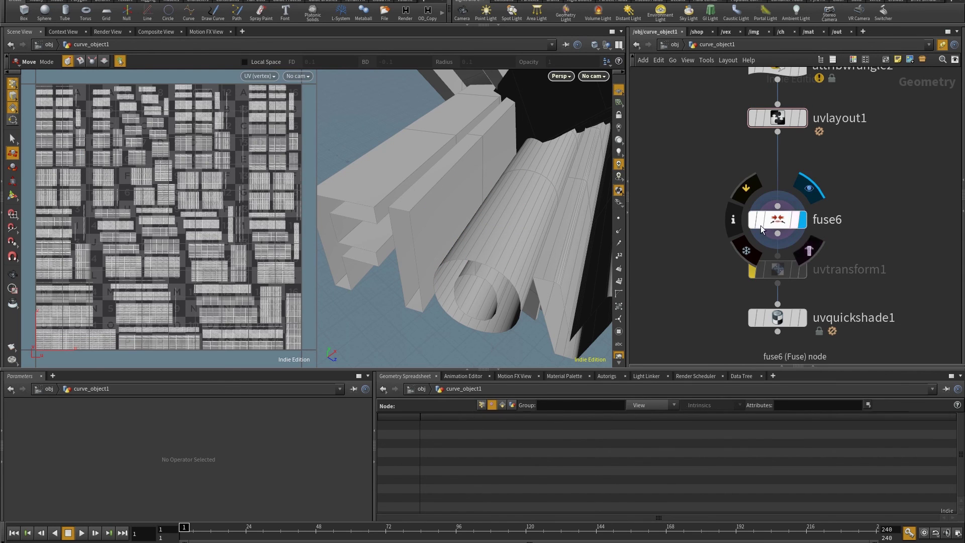
Display the Fuse output and tuck fuse, transform and quick shade nodes under the layout
{"action": "left_click", "coordinate": [801, 222]}
{"action": "left_click_drag", "start_coordinate": [693, 309], "coordinate": [694, 336]}
{"action": "mouse_move", "coordinate": [780, 320]}
{"action": "left_mouse_down"}
{"action": "mouse_move", "coordinate": [780, 246]}
{"action": "mouse_move", "coordinate": [781, 264]}
{"action": "left_mouse_up"}
Frame the quick-shaded tree, then finish the pending wire to view the swept curve
{"action": "key", "text": "r"}
{"action": "left_click", "coordinate": [780, 265]}
{"action": "key", "text": "space+h"}
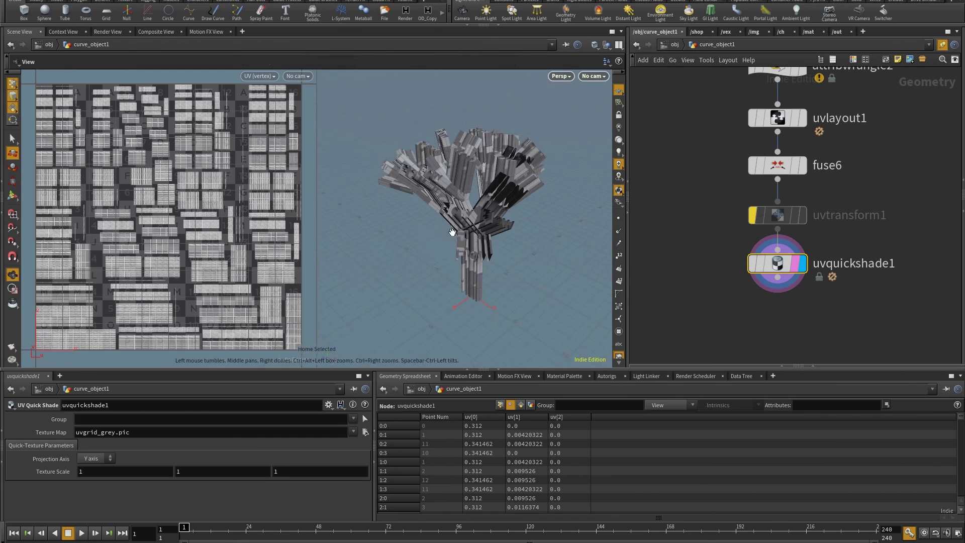
{"action": "left_click_drag", "start_coordinate": [477, 211], "coordinate": [519, 242]}
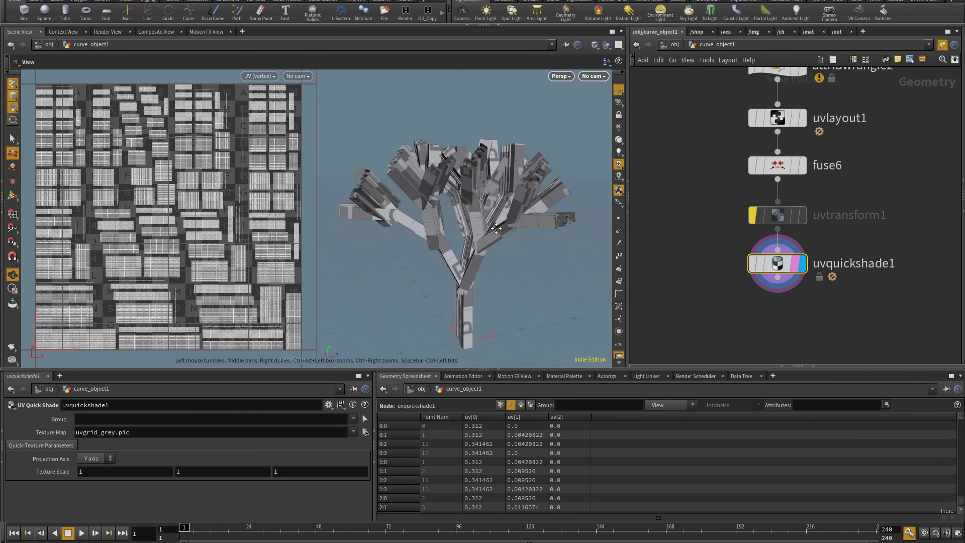
{"action": "middle_click_drag", "start_coordinate": [856, 144], "coordinate": [894, 334]}
{"action": "left_click", "coordinate": [778, 225]}
{"action": "left_click_drag", "start_coordinate": [507, 237], "coordinate": [528, 264]}
{"action": "middle_click_drag", "start_coordinate": [895, 332], "coordinate": [868, 425]}
Drag curve7's points to new positions, raising the top and lowering the bottom
{"action": "left_click", "coordinate": [785, 174]}
{"action": "left_click_drag", "start_coordinate": [482, 241], "coordinate": [505, 238]}
{"action": "key", "text": "Return"}
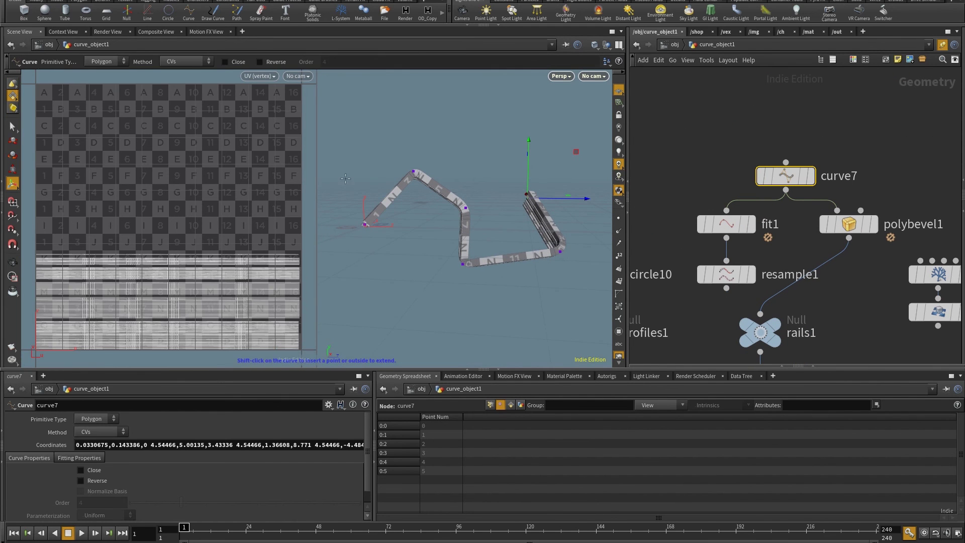
{"action": "left_click_drag", "start_coordinate": [414, 173], "coordinate": [410, 142]}
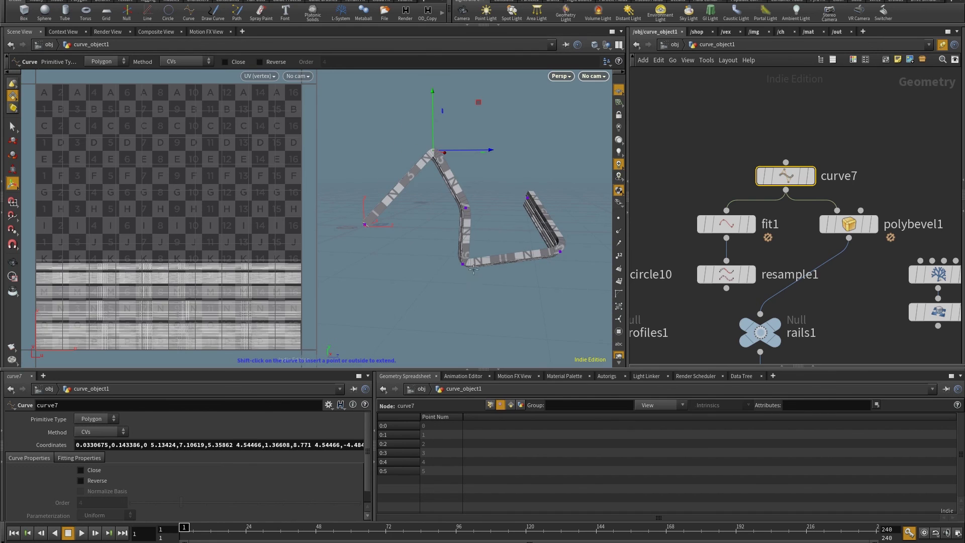
{"action": "left_click_drag", "start_coordinate": [462, 265], "coordinate": [523, 231]}
{"action": "left_click_drag", "start_coordinate": [495, 282], "coordinate": [533, 191]}
{"action": "middle_click_drag", "start_coordinate": [932, 325], "coordinate": [914, 220]}
Rewire the branch rails into rails1 so the tree's tubes rebuild
{"action": "left_click_drag", "start_coordinate": [916, 221], "coordinate": [780, 217]}
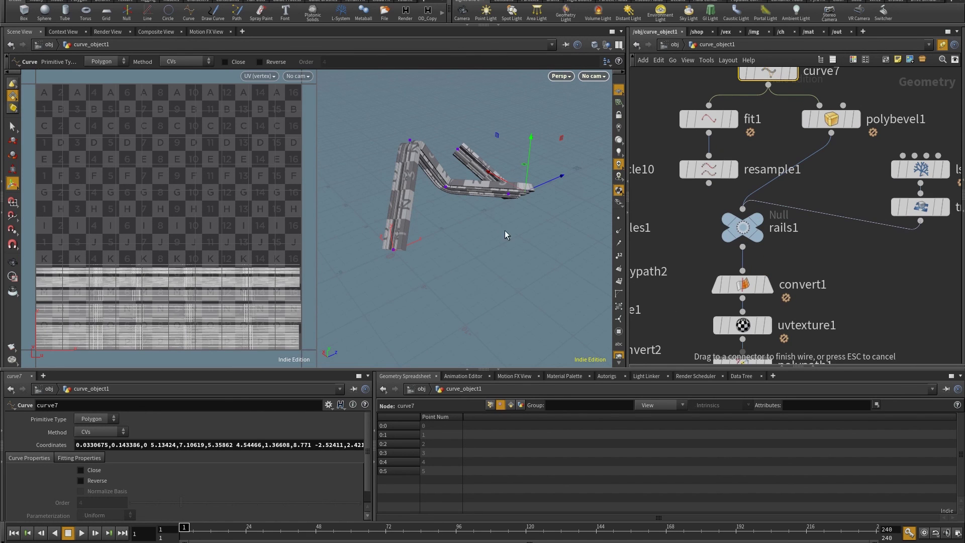
{"action": "key", "text": "Escape"}
{"action": "left_click_drag", "start_coordinate": [452, 221], "coordinate": [521, 260]}
Display the null1 Flow tree and tilt to a top-down view
{"action": "scroll", "coordinate": [878, 287], "scroll_direction": "down", "scroll_amount": 5}
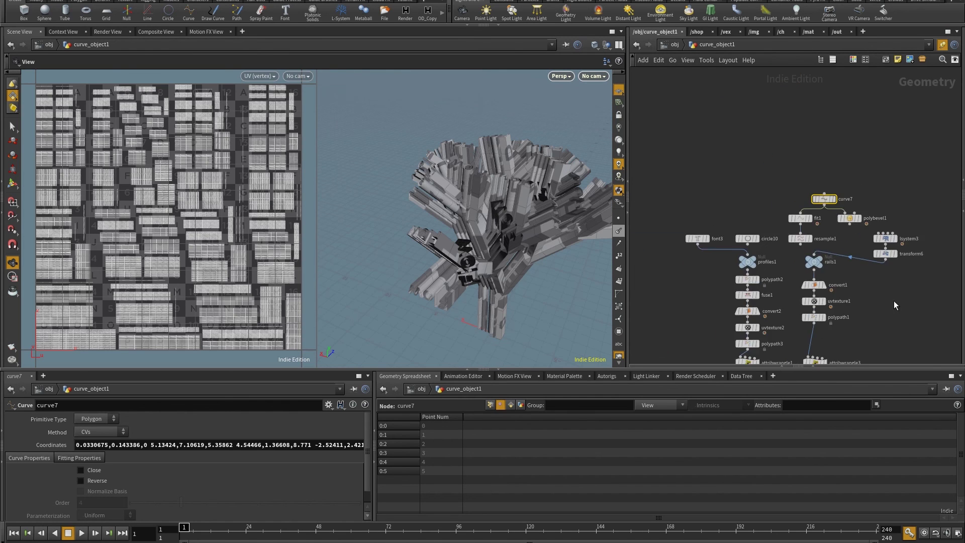
{"action": "middle_click_drag", "start_coordinate": [905, 306], "coordinate": [781, 215]}
{"action": "left_click", "coordinate": [892, 246]}
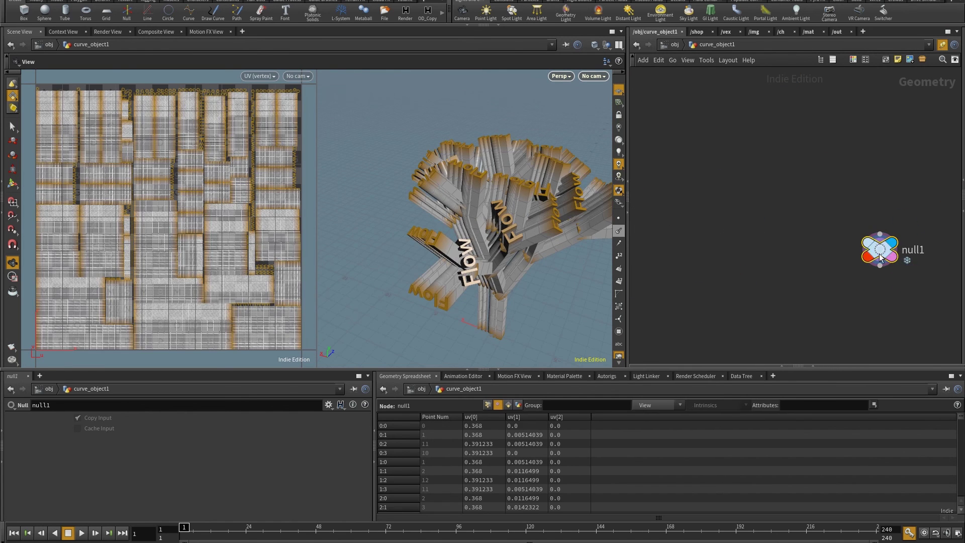
{"action": "left_click_drag", "start_coordinate": [452, 217], "coordinate": [427, 159]}
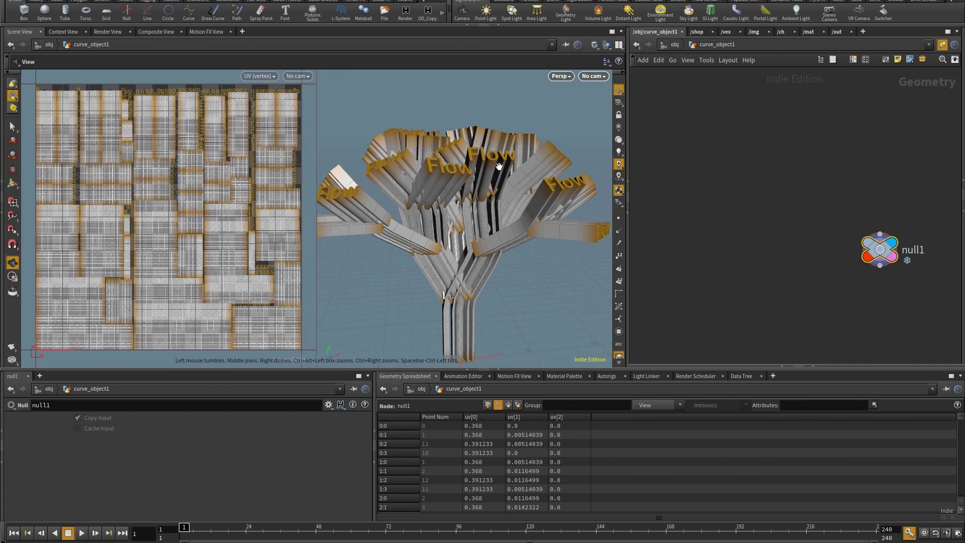
{"action": "left_click_drag", "start_coordinate": [492, 154], "coordinate": [481, 212]}
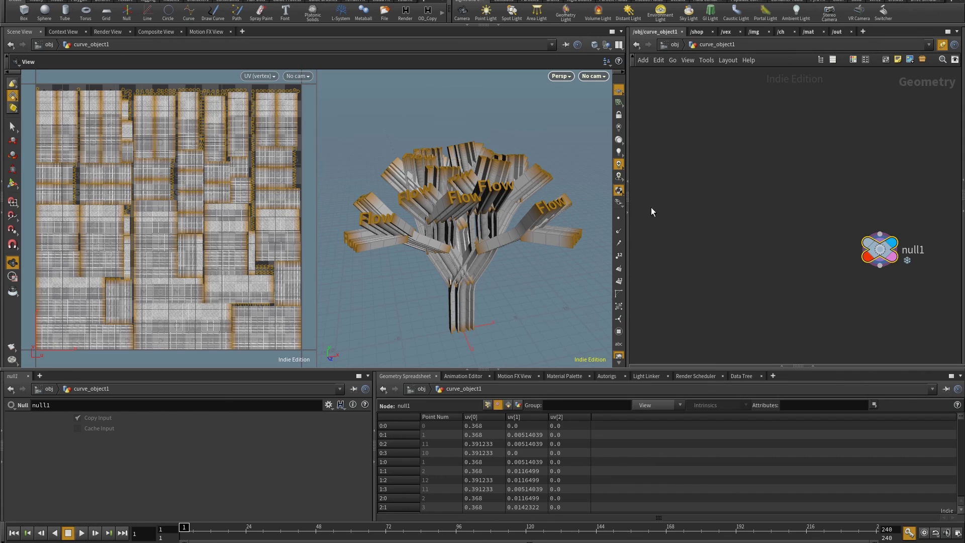
Add a UV Quick Shade node under null1 to preview the Flow letters' checker
{"action": "key", "text": "Tab"}
{"action": "type", "text": "uv"}
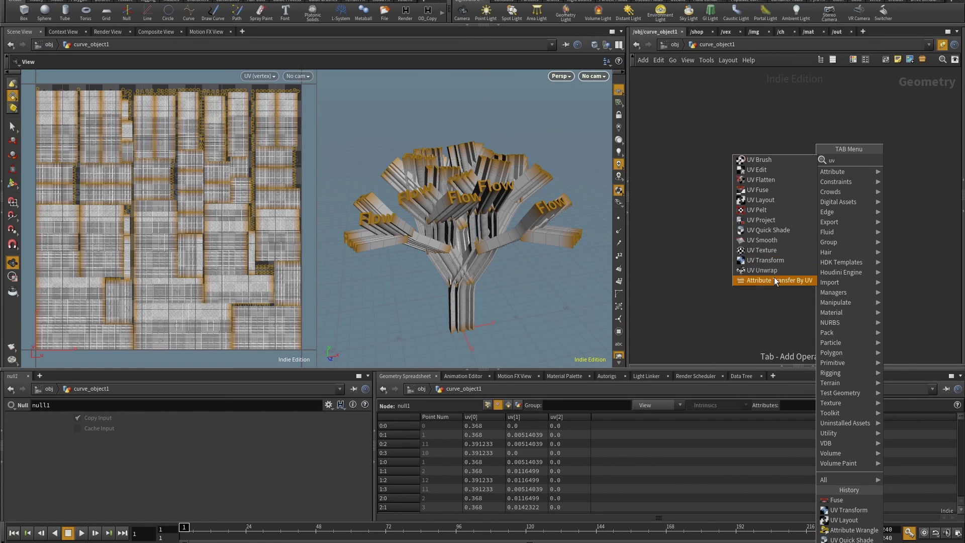
{"action": "left_click", "coordinate": [768, 230]}
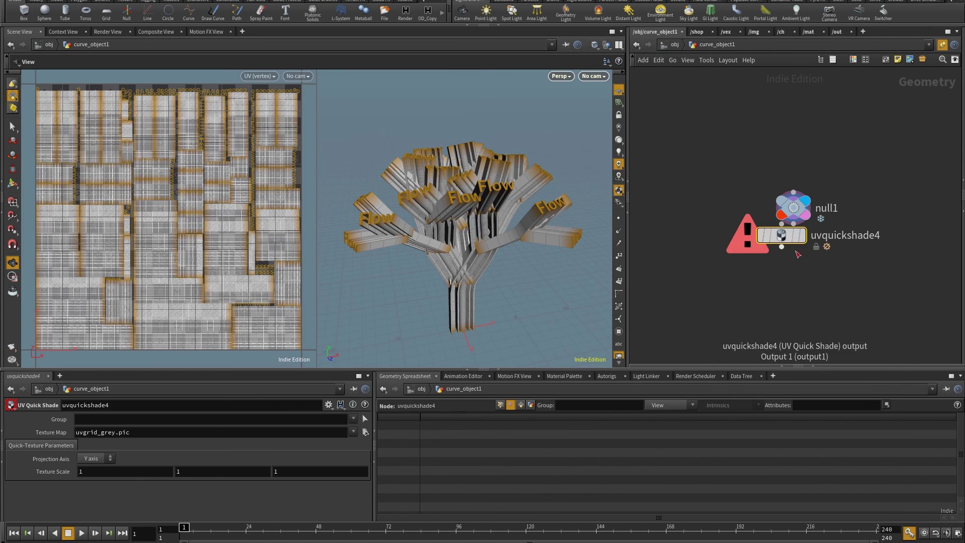
{"action": "left_click", "coordinate": [799, 249]}
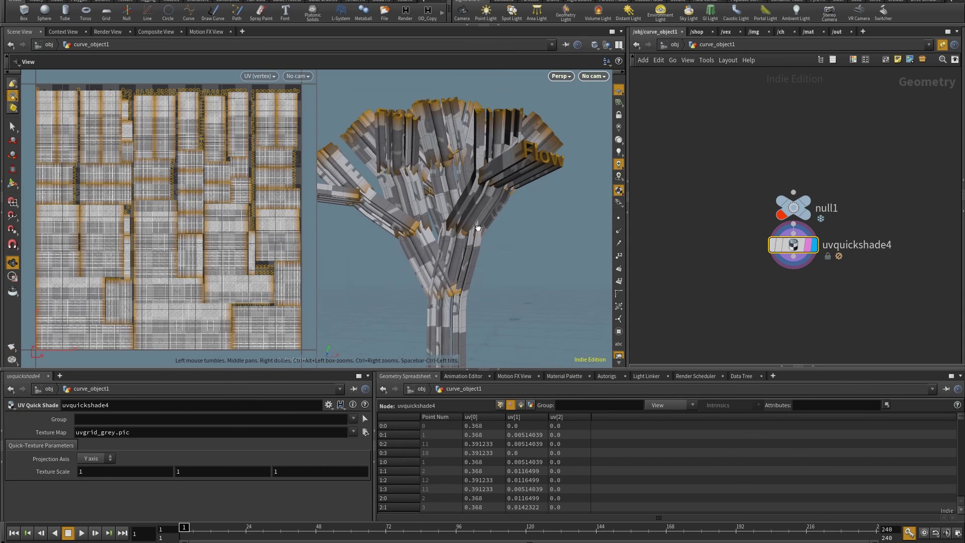
{"action": "left_click_drag", "start_coordinate": [478, 229], "coordinate": [375, 229]}
{"action": "key", "text": "h"}
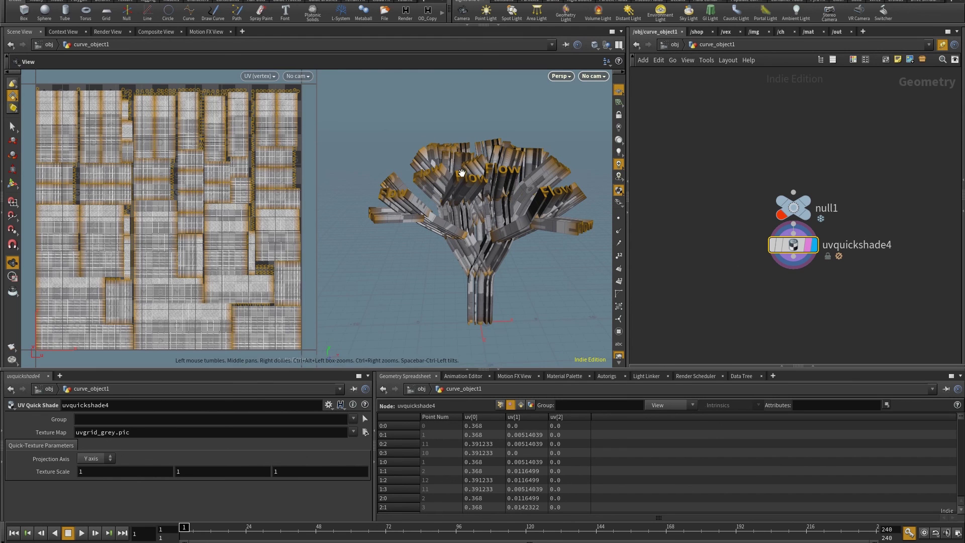
Display uvquickshade1 again and orbit to inspect the tree's checker
{"action": "middle_click_drag", "start_coordinate": [740, 267], "coordinate": [892, 213]}
{"action": "scroll", "coordinate": [775, 246], "scroll_direction": "up", "scroll_amount": 5}
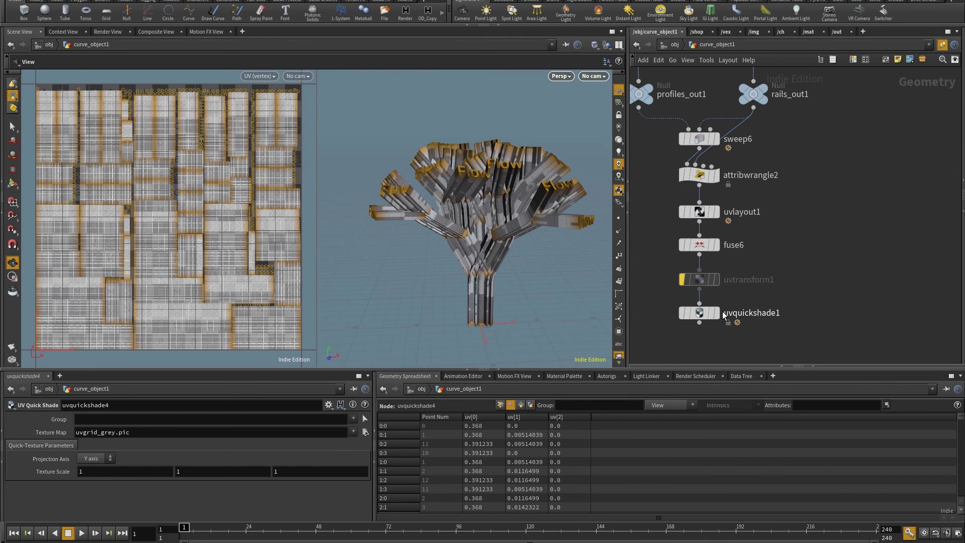
{"action": "left_click", "coordinate": [715, 313]}
{"action": "left_click_drag", "start_coordinate": [548, 201], "coordinate": [522, 199]}
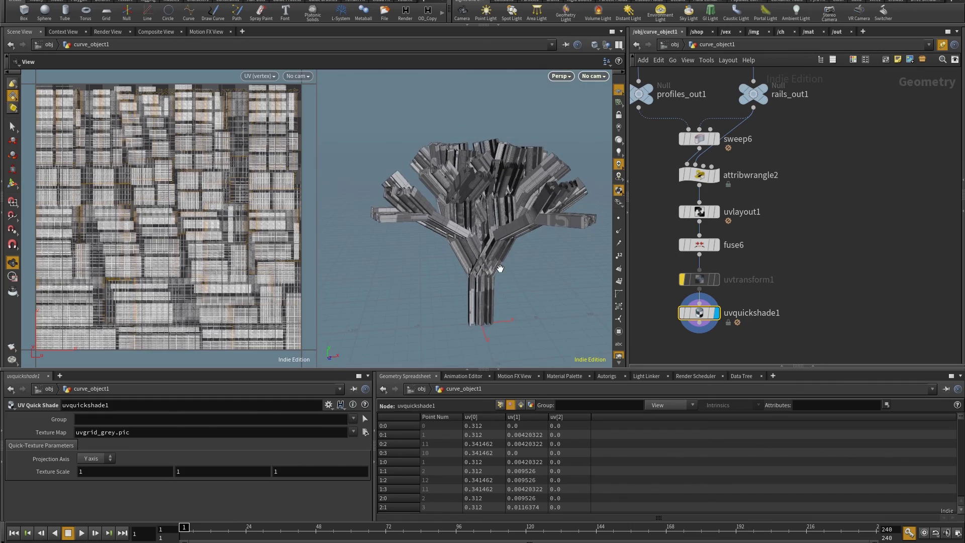